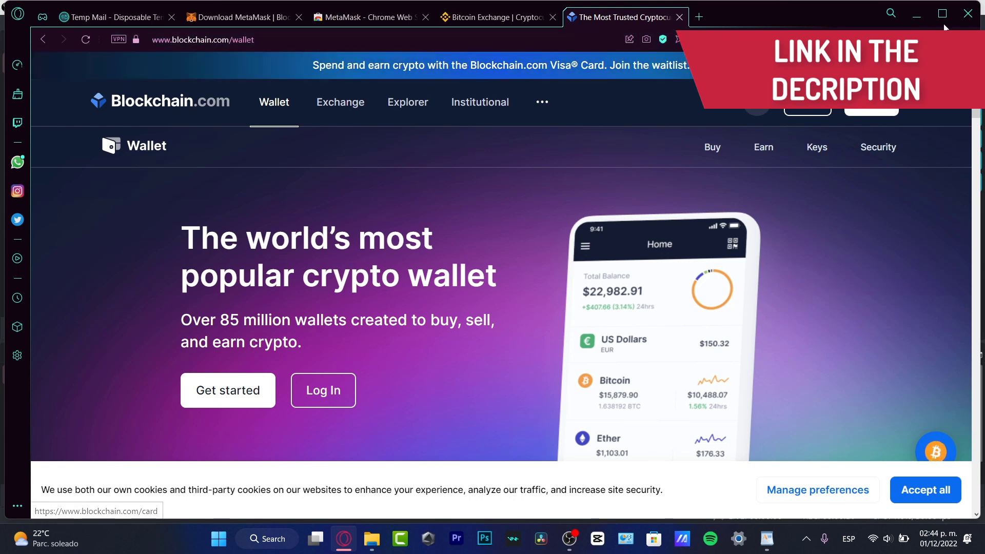
- Open the wallet sign-up form and fill in the saved e-mail address
left_click(888, 105)
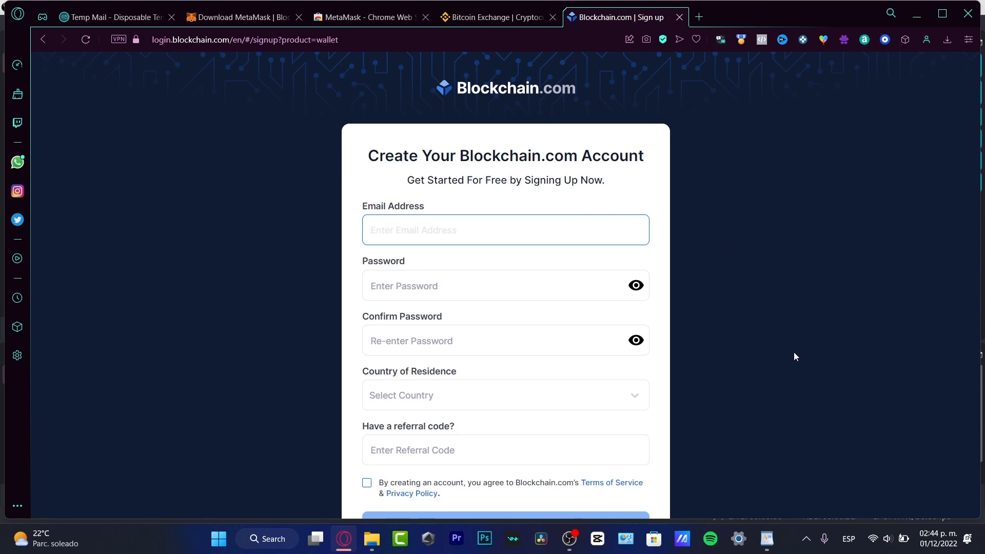
left_click_drag(460, 156, 595, 157)
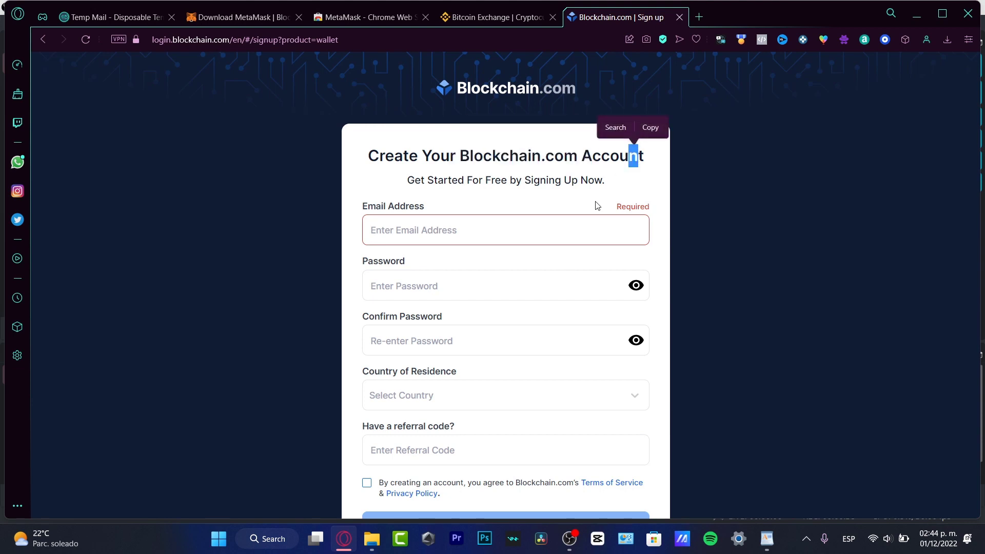
left_click(564, 220)
left_click(631, 263)
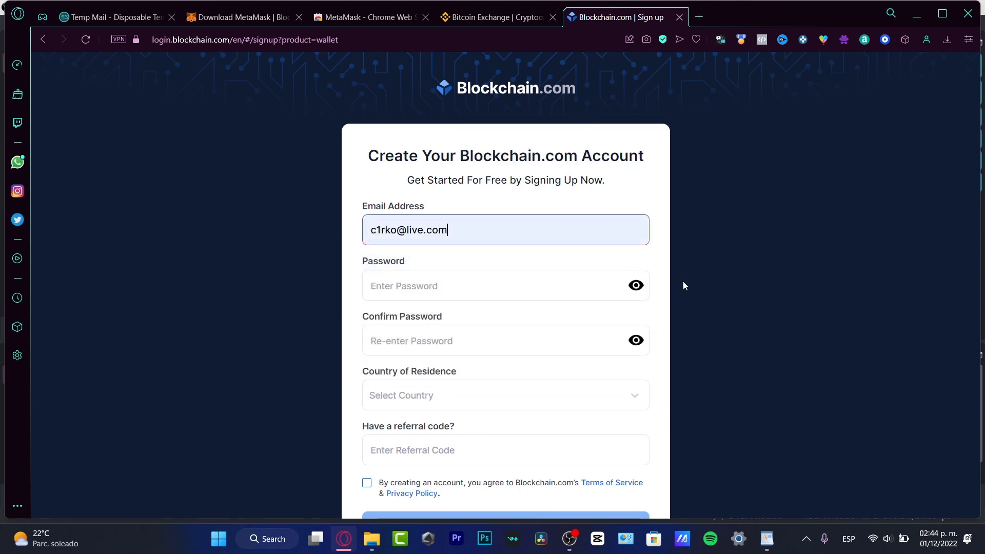
- Enter and confirm the password, choose Mexico as country of residence, and accept the terms
left_click(466, 291)
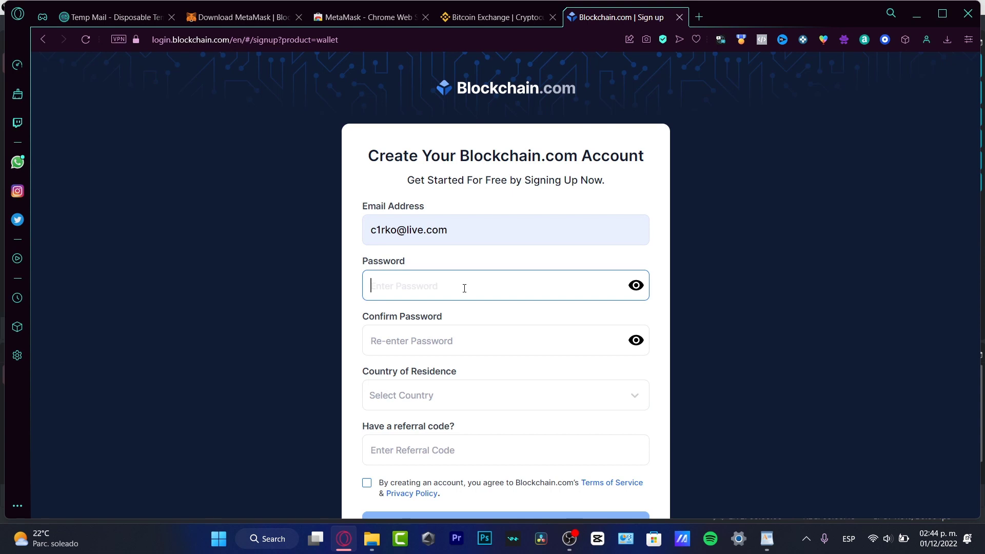
left_click(490, 331)
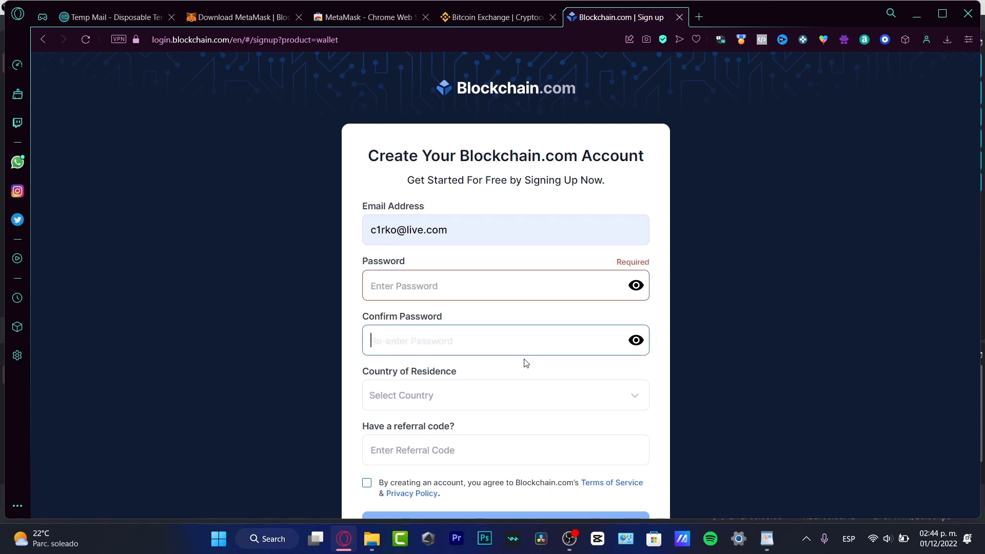
left_click(532, 404)
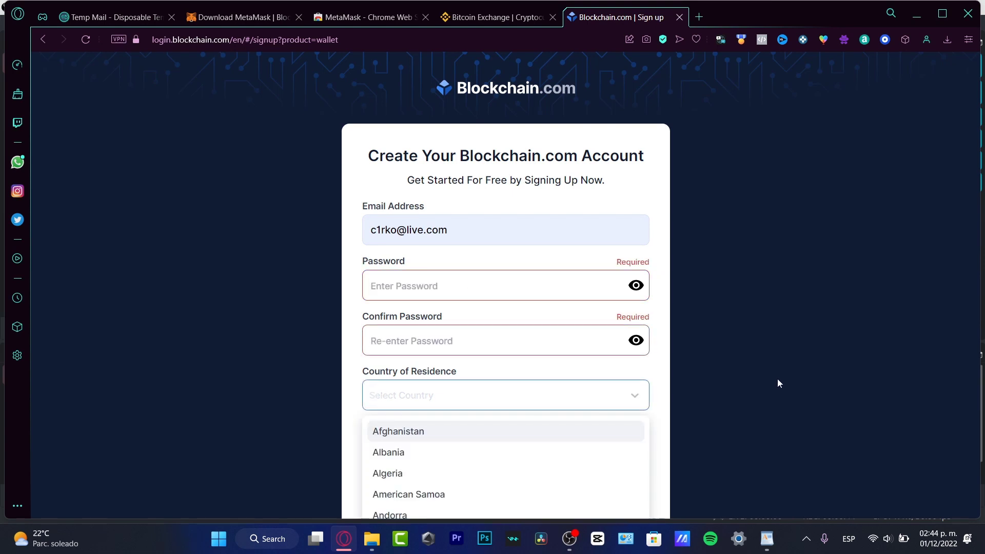
left_click(777, 383)
scroll(606, 308, "down", 4)
left_click(518, 257)
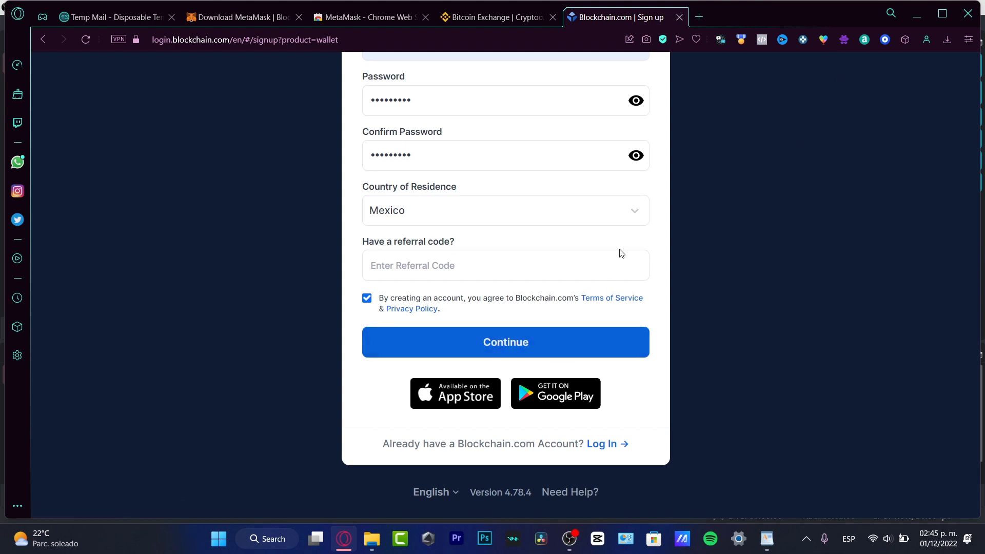
- Submit the sign-up, verify the e-mail through the webmail link, and close the mail tab
left_click(539, 339)
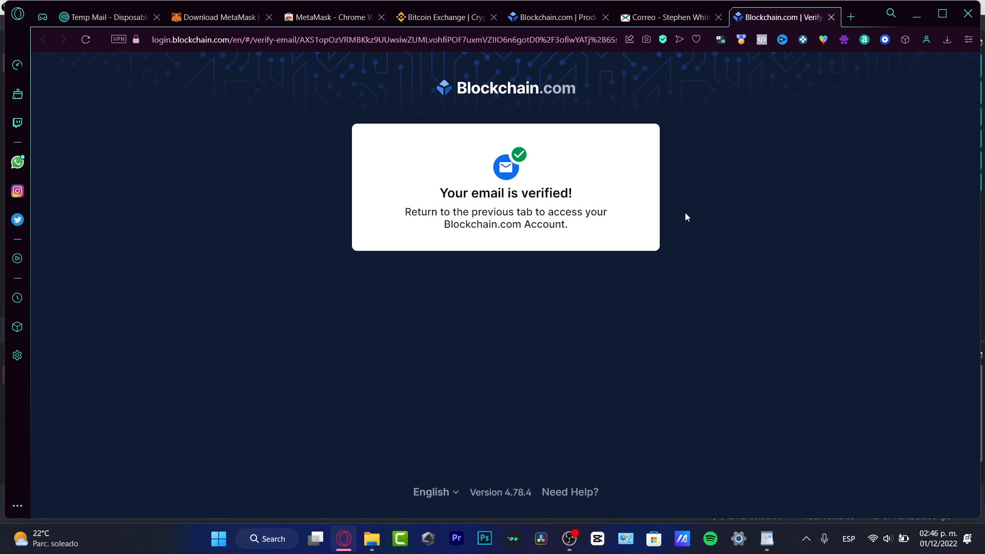
left_click(717, 18)
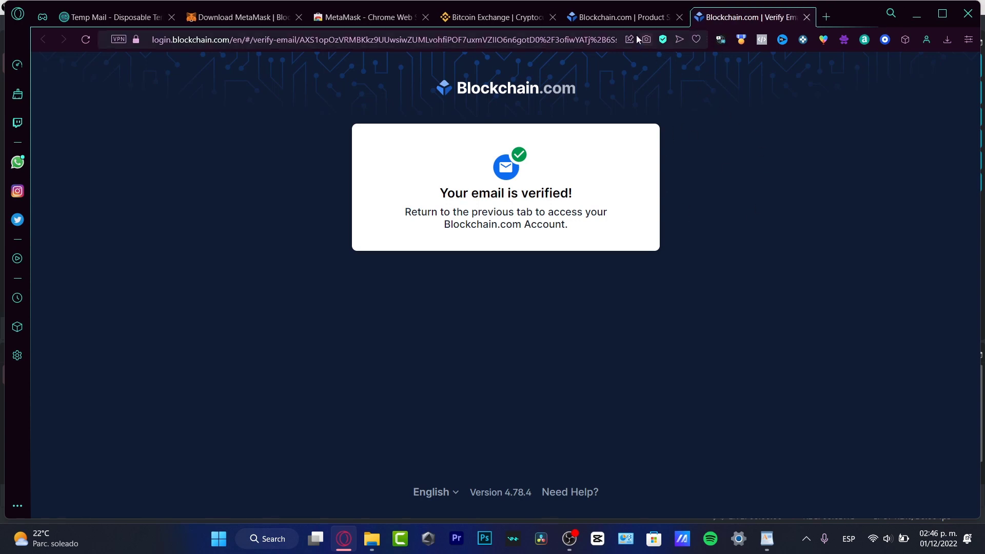
left_click(623, 23)
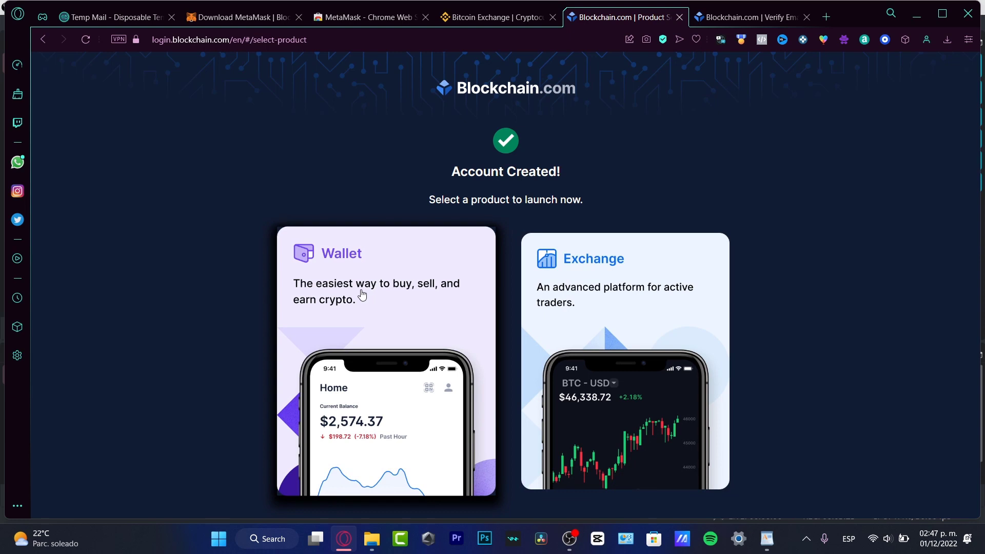
- Launch the Wallet product from the Account Created page to reach the $0.00 home dashboard
scroll(823, 221, "down", 1)
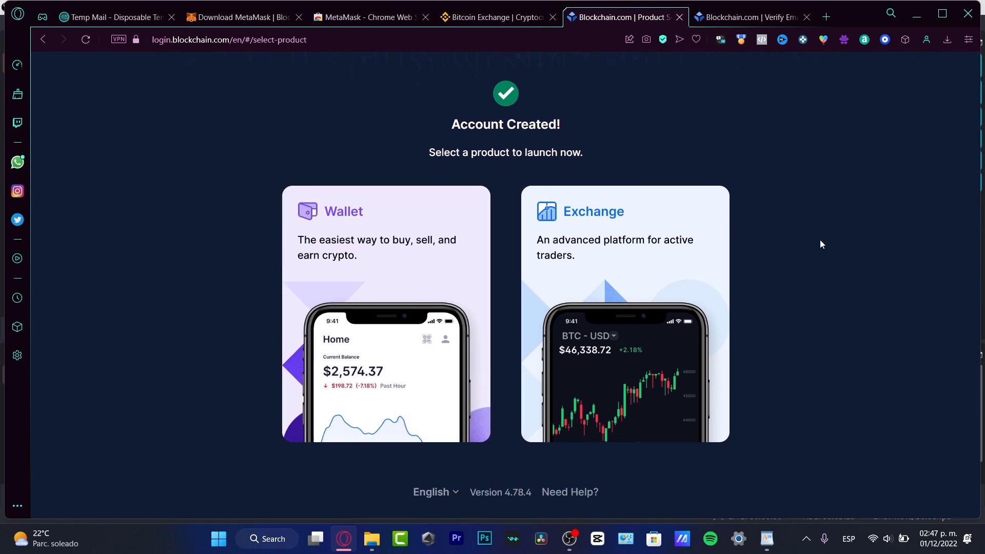
left_click(387, 333)
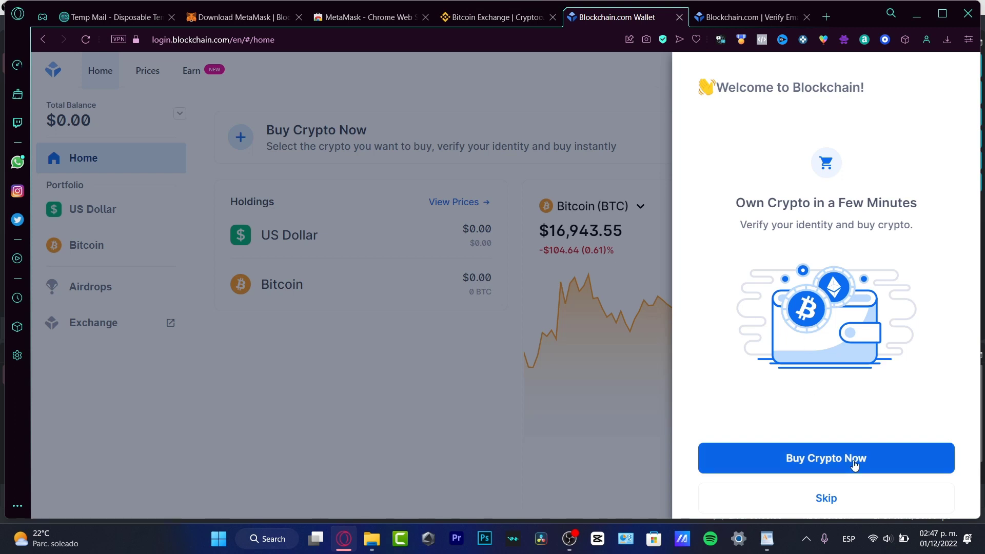
- Skip the welcome offer and choose Buy Bitcoin, bringing up the Name & DOB verification form
left_click(826, 499)
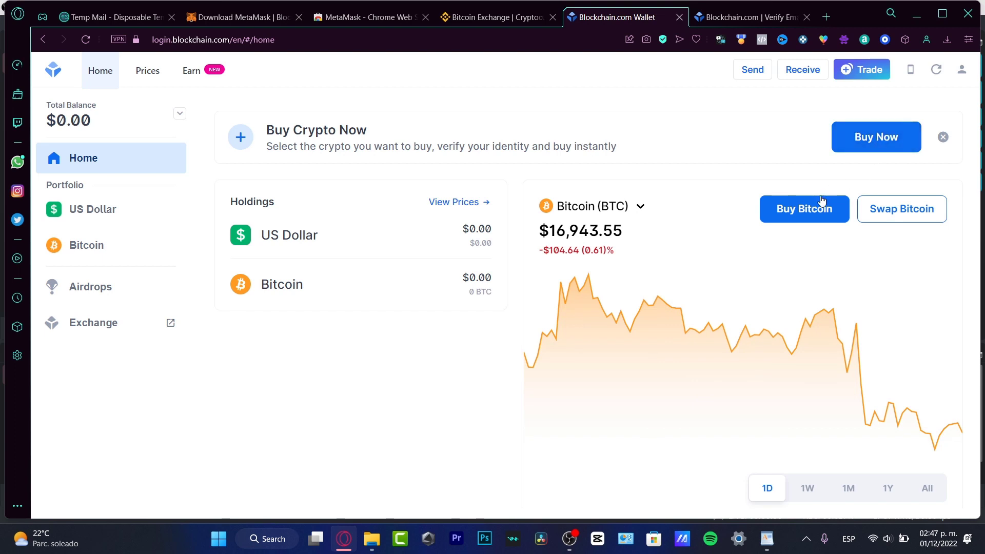
left_click(780, 211)
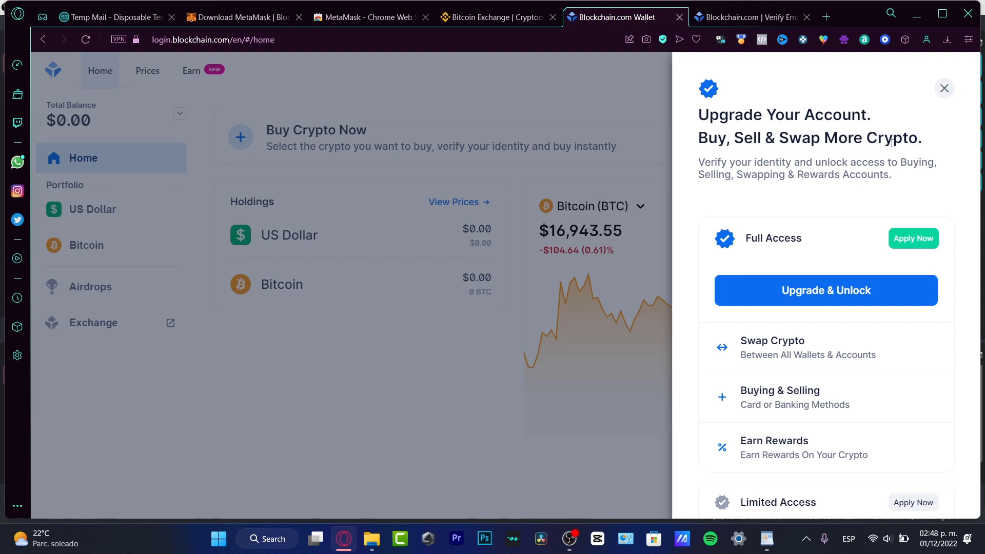
scroll(975, 241, "down", 4)
scroll(964, 257, "up", 4)
- Apply for full account access and fill in the saved legal first and last names
left_click(906, 241)
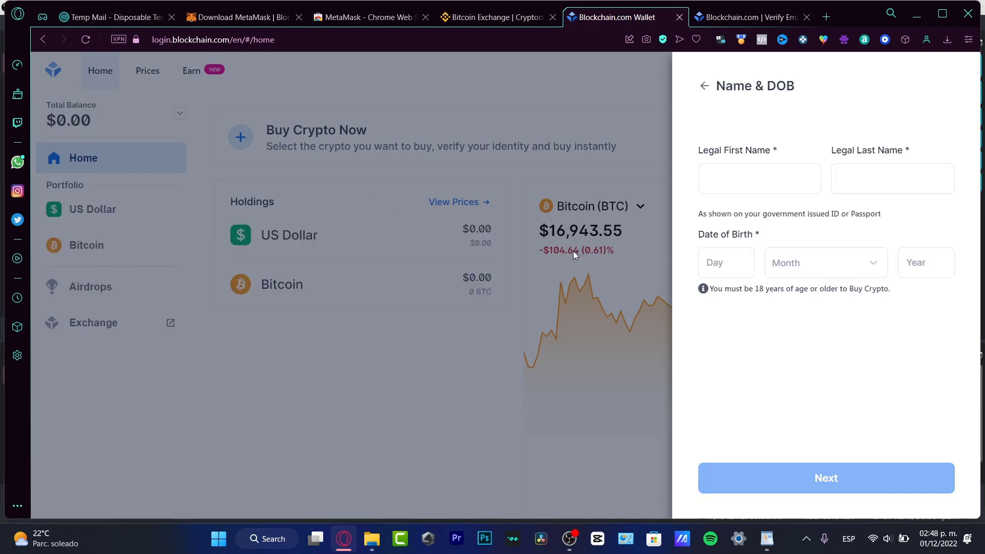
left_click(763, 180)
left_click(823, 148)
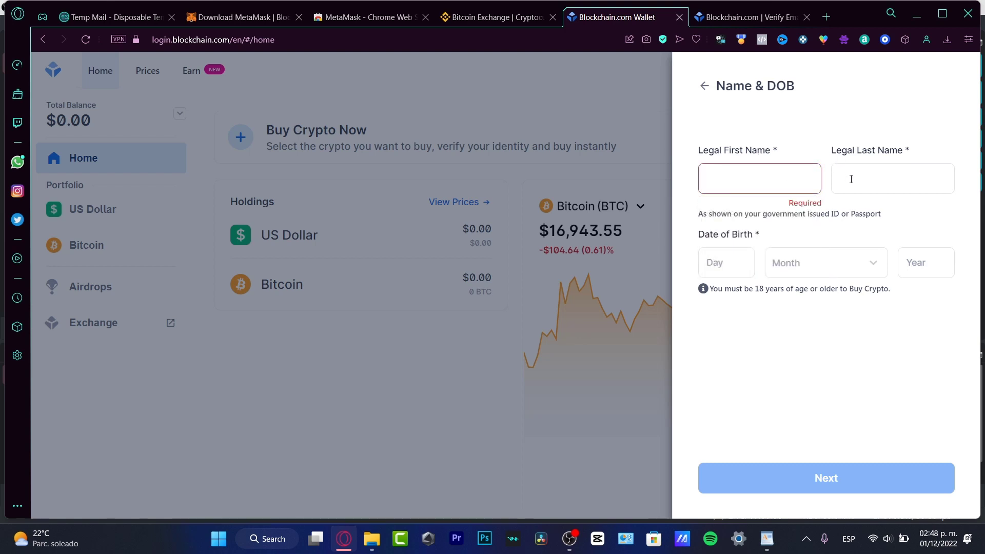
left_click(856, 185)
left_click(834, 406)
left_click(738, 267)
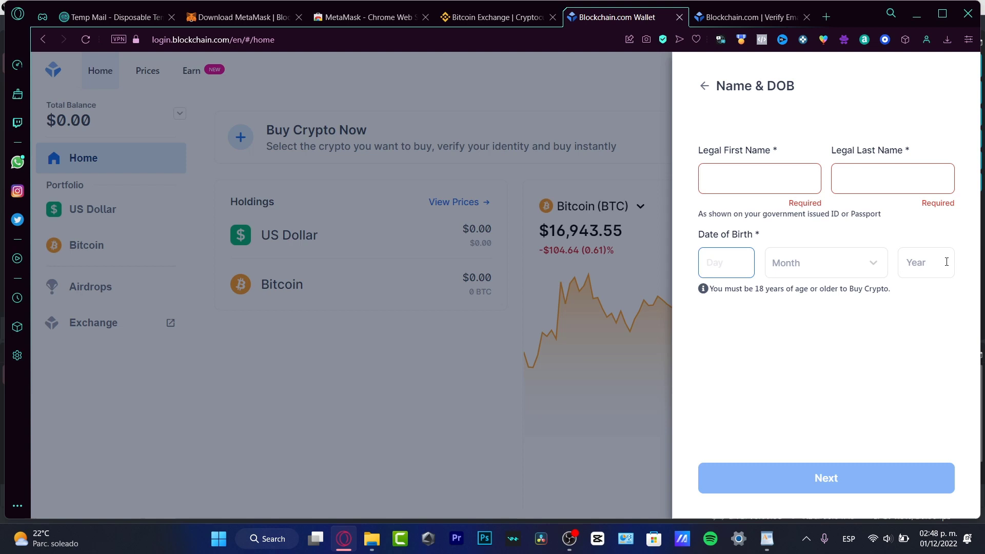
left_click(762, 187)
left_click(752, 213)
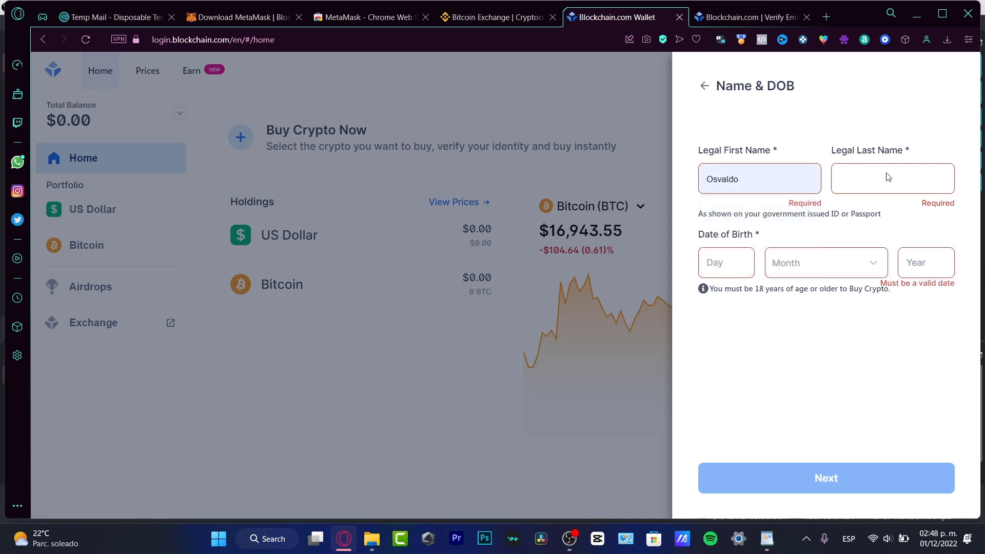
left_click(888, 182)
left_click(882, 234)
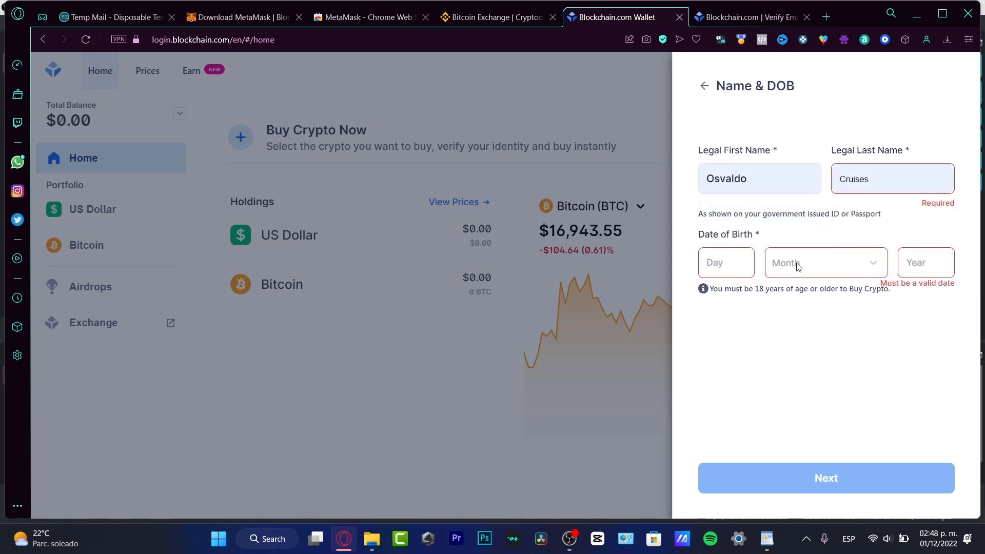
- Enter the birth day, choose 05 - May as birth month, and start entering the birth year
type("32")
key("Tab")
left_click(742, 271)
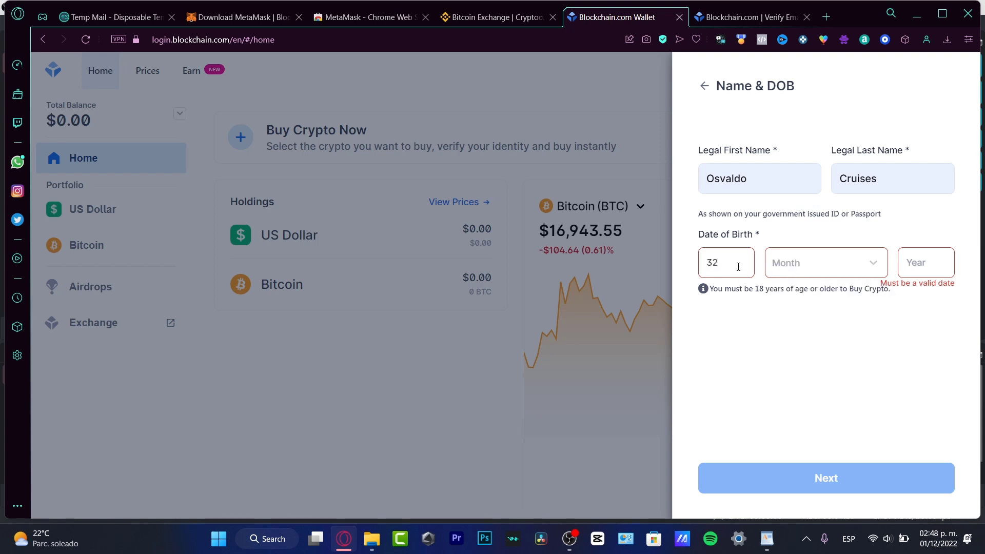
key("BackSpace")
key("BackSpace")
type("12")
left_click(845, 267)
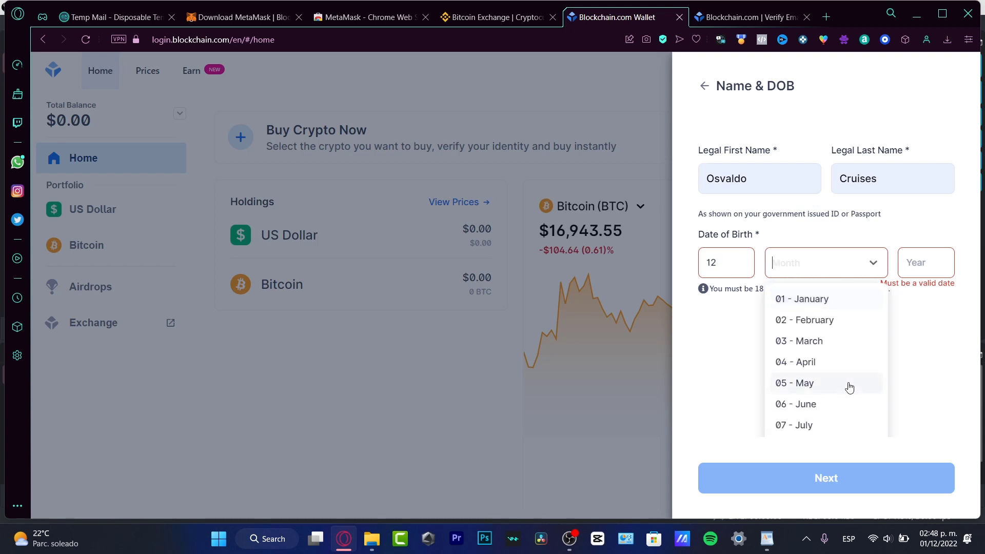
left_click(849, 384)
left_click(920, 265)
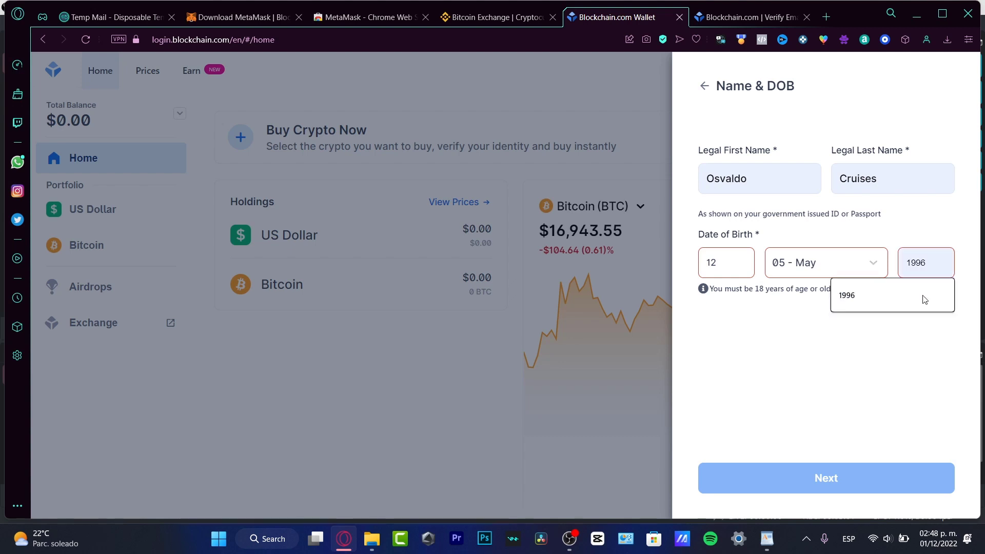
type("188")
double_click(920, 264)
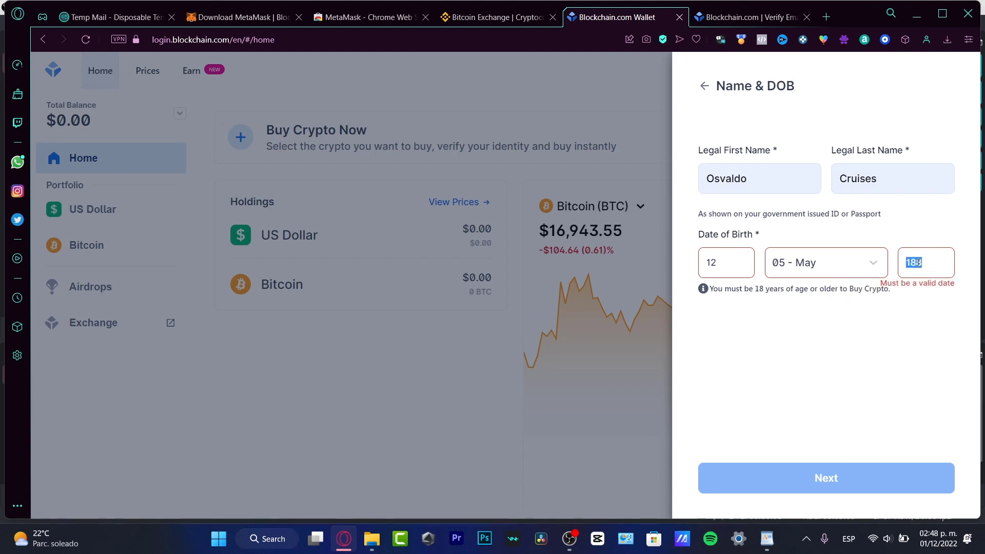
- Set birth year 1996 and submit, then add the home address manually and submit it
type("1996")
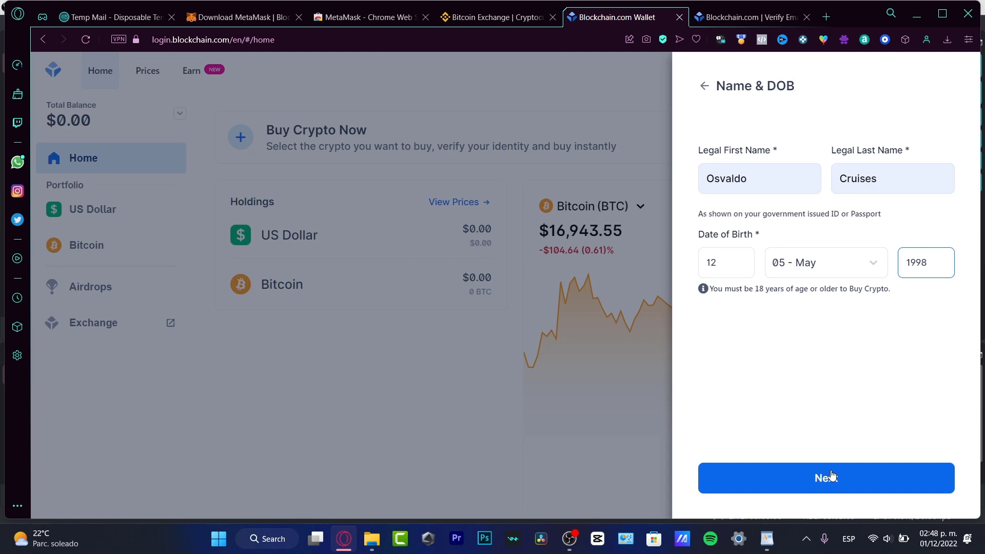
left_click(828, 474)
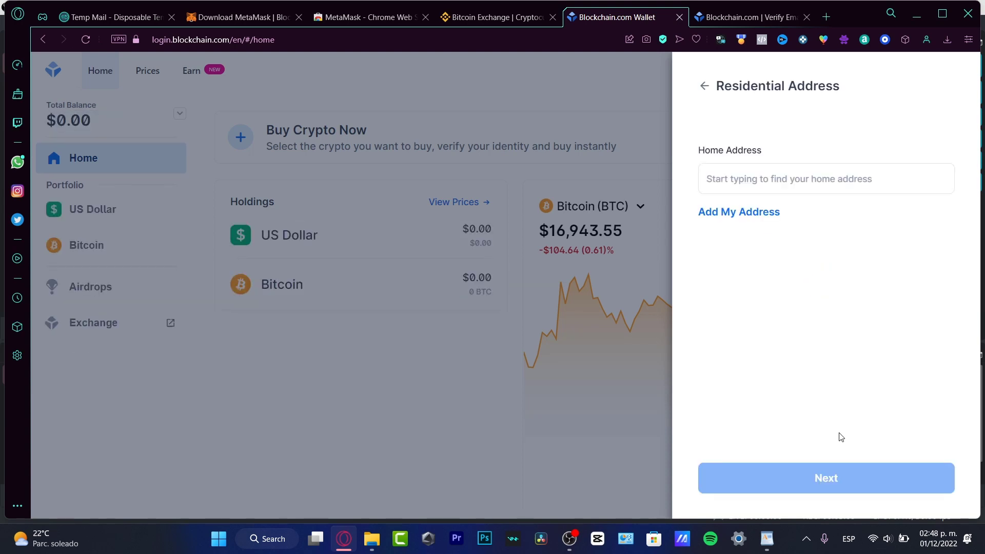
left_click(853, 174)
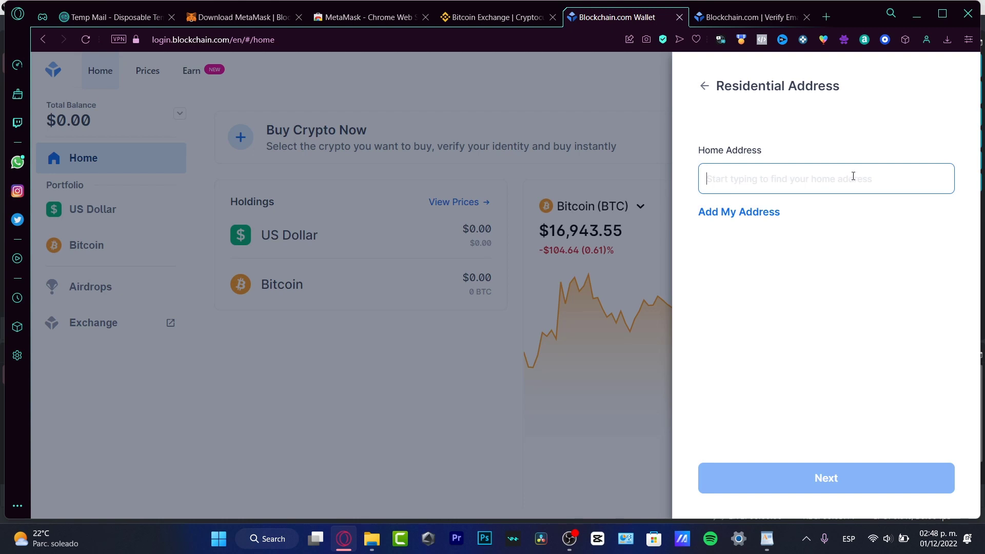
left_click(808, 218)
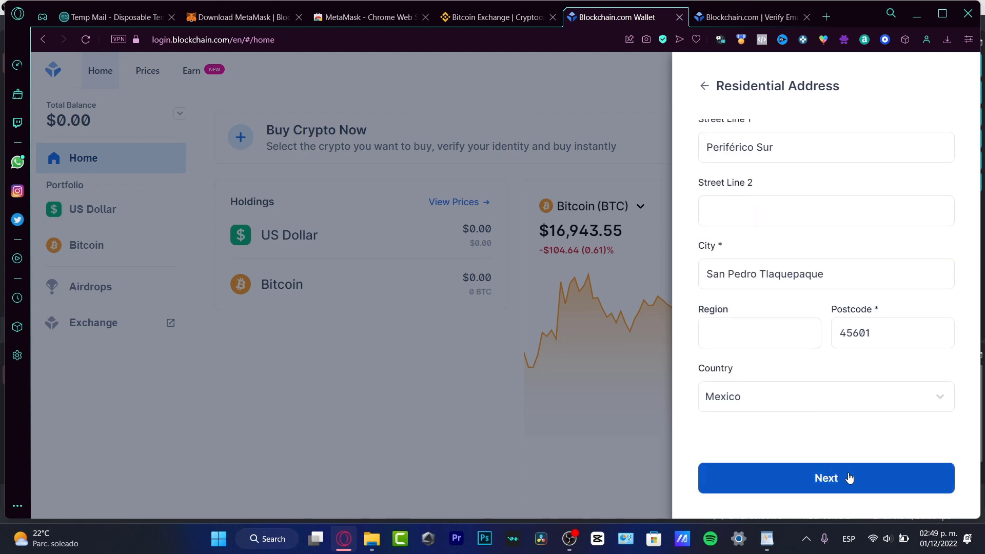
left_click(849, 478)
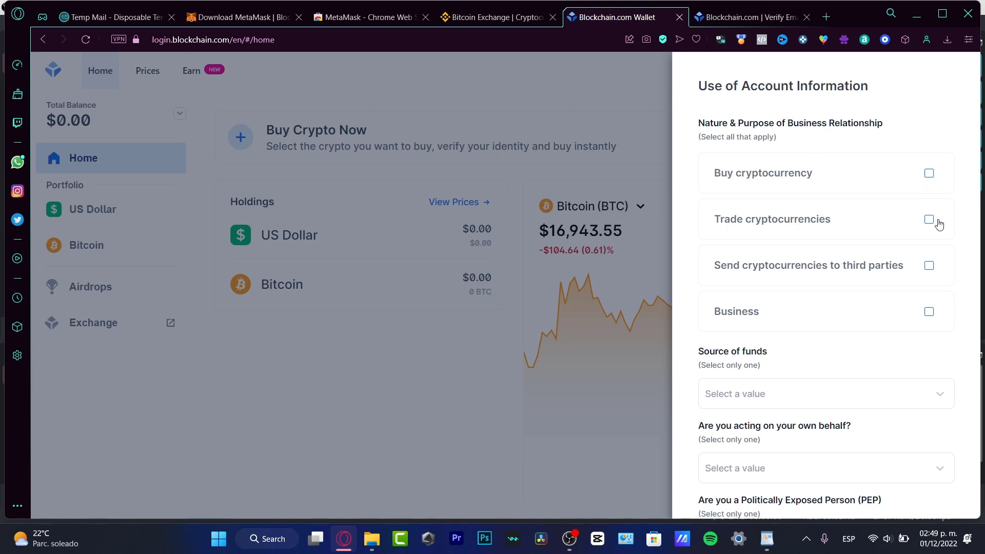
- Tick buying cryptocurrency and sending to third parties as account purposes, clearing Business
left_click(926, 189)
left_click(928, 266)
left_click(929, 312)
left_click(929, 266)
scroll(896, 364, "down", 3)
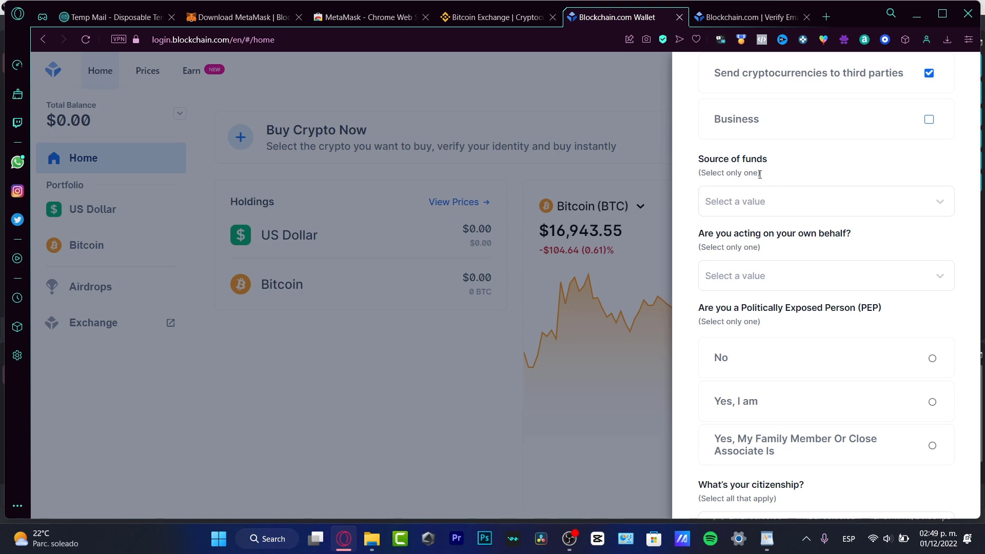
- Set source of funds to Family and answer Yes to acting on own behalf
left_click(775, 202)
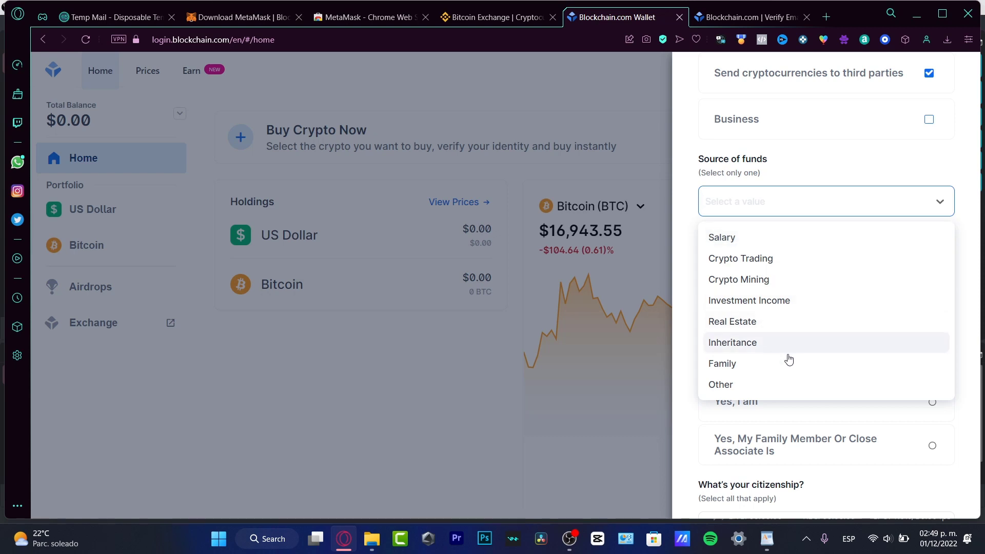
left_click(788, 371)
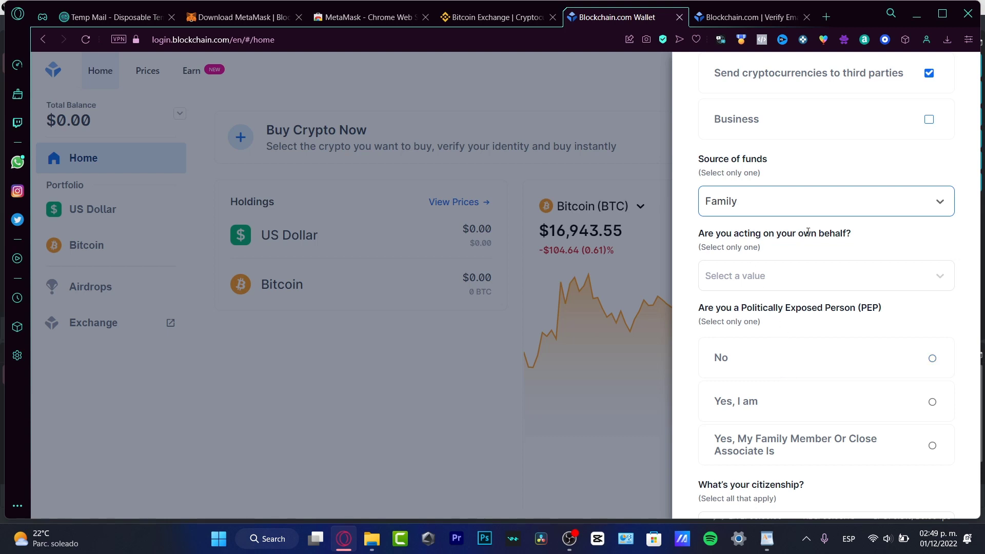
left_click(830, 287)
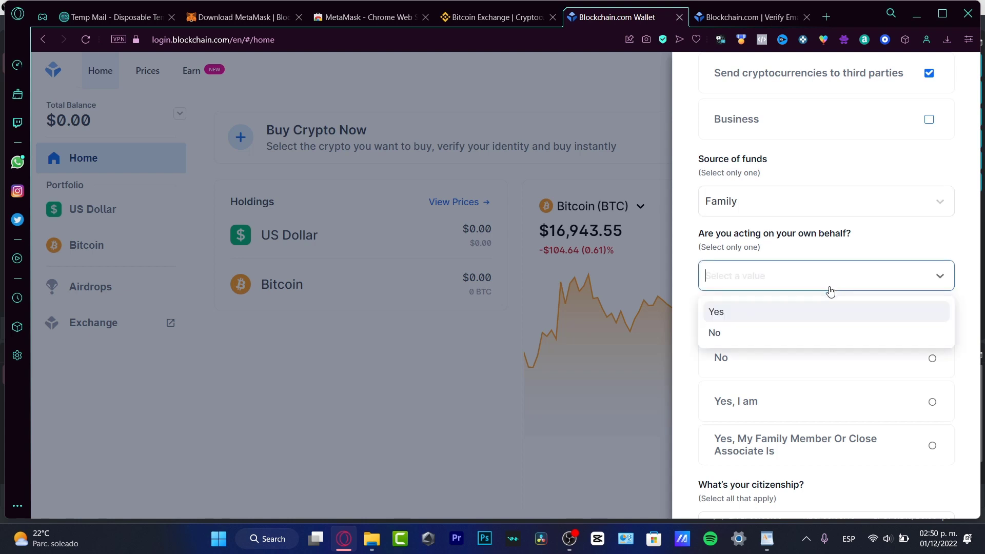
left_click(799, 314)
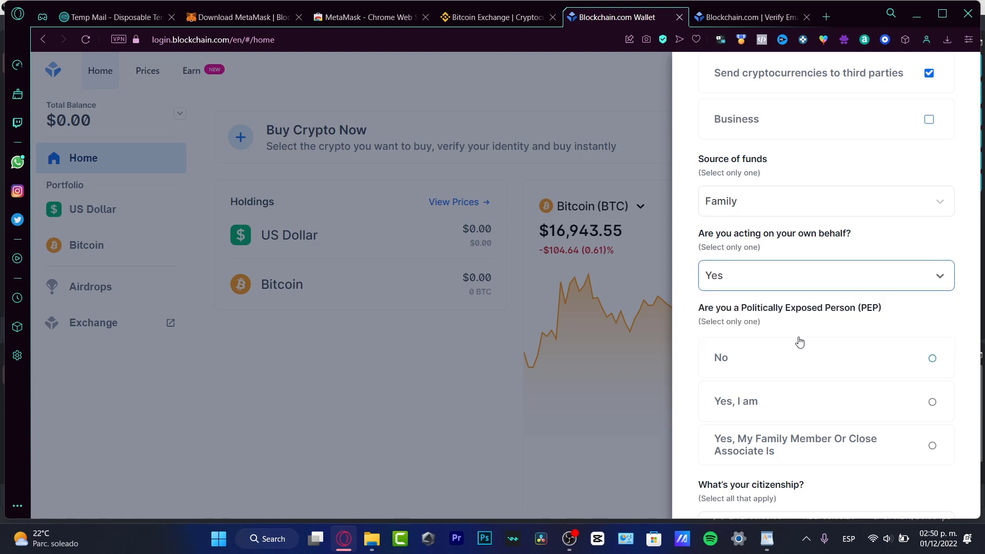
scroll(820, 331, "down", 2)
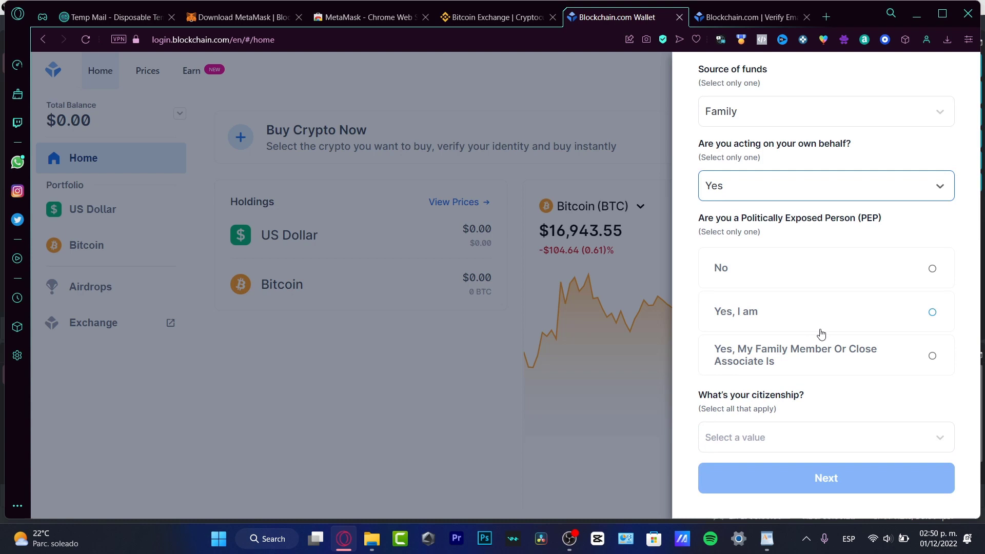
- Declare not being a politically exposed person and set citizenship to Mexico
left_click(785, 286)
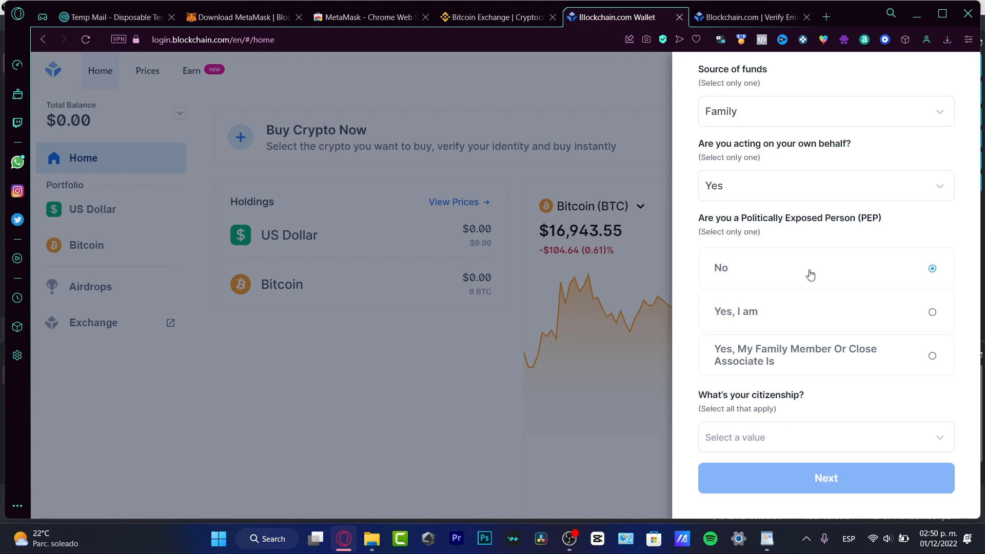
left_click(829, 439)
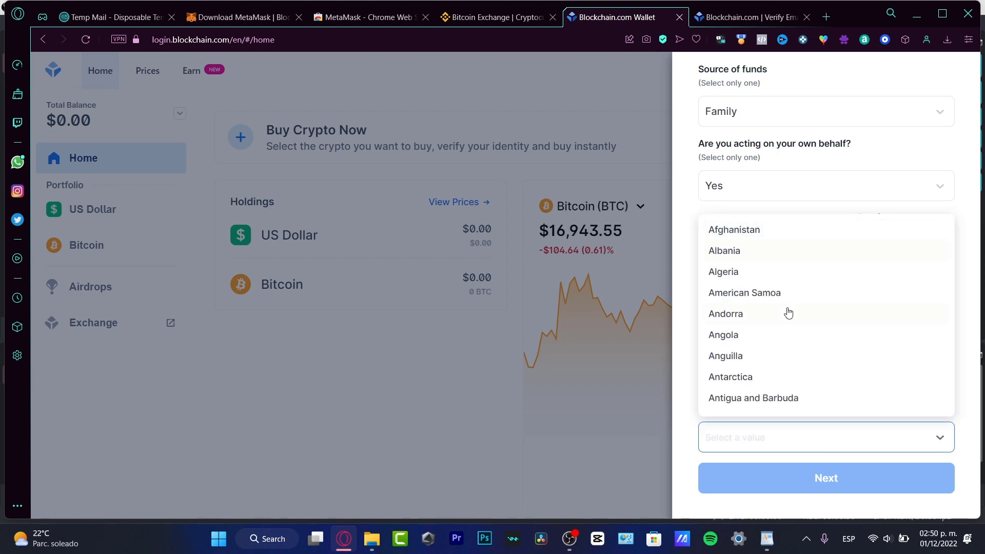
scroll(789, 313, "down", 20)
scroll(775, 330, "up", 8)
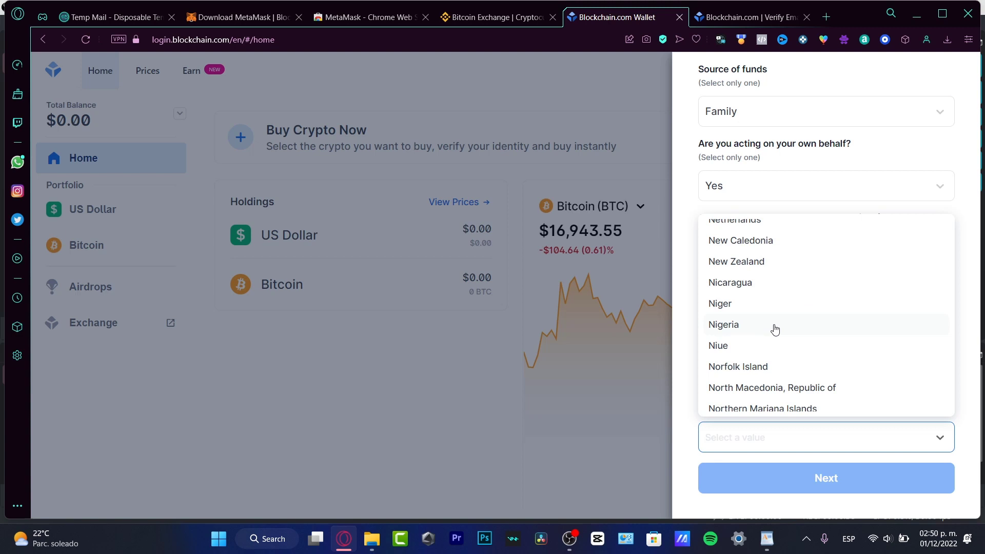
scroll(780, 332, "up", 3)
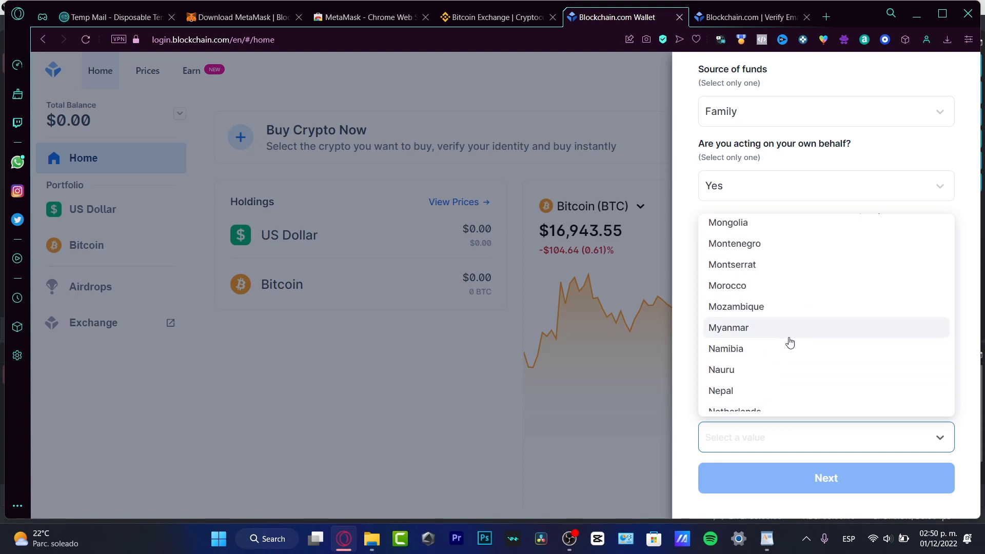
scroll(790, 342, "up", 3)
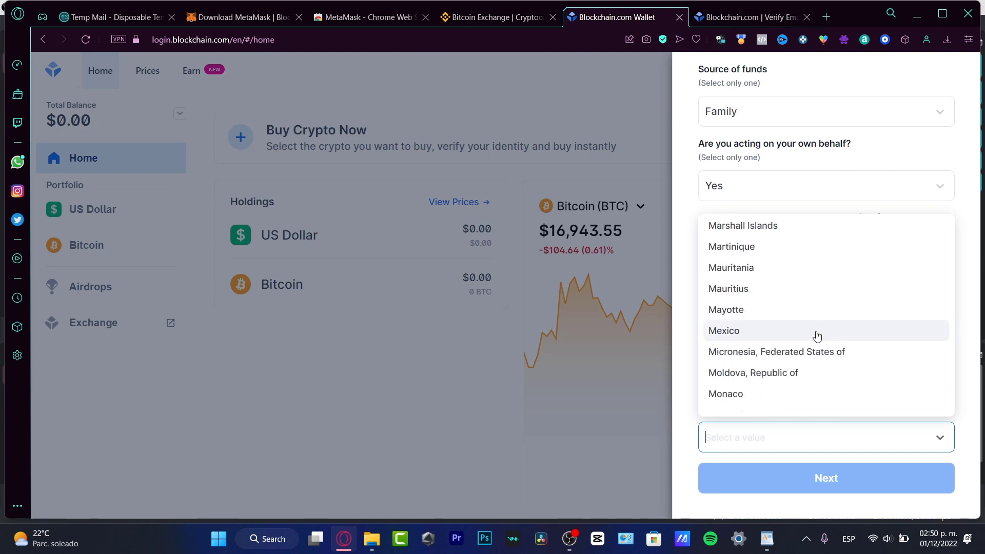
left_click(817, 336)
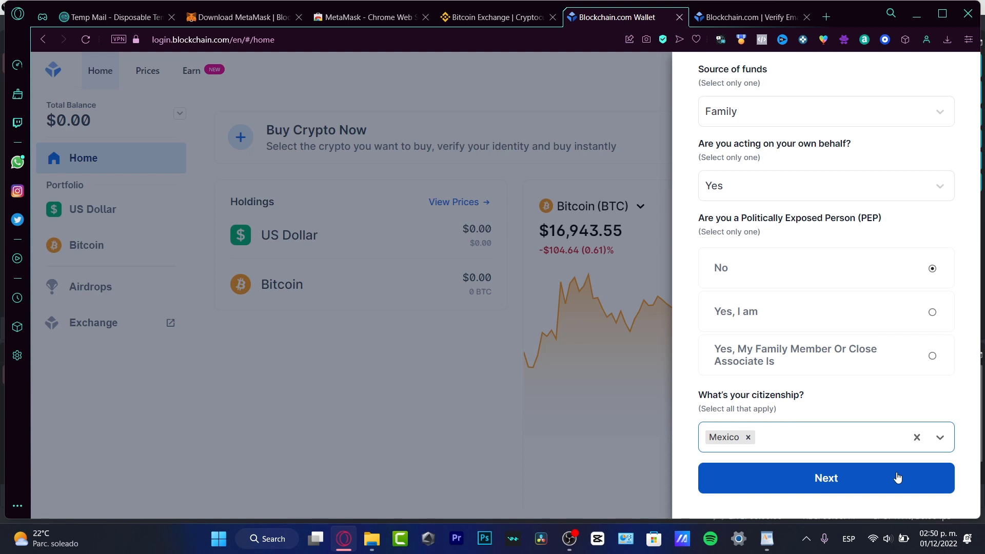
- Submit the account-use questionnaire and start identity verification with Veriff from the Upgrade Now panel
left_click(844, 482)
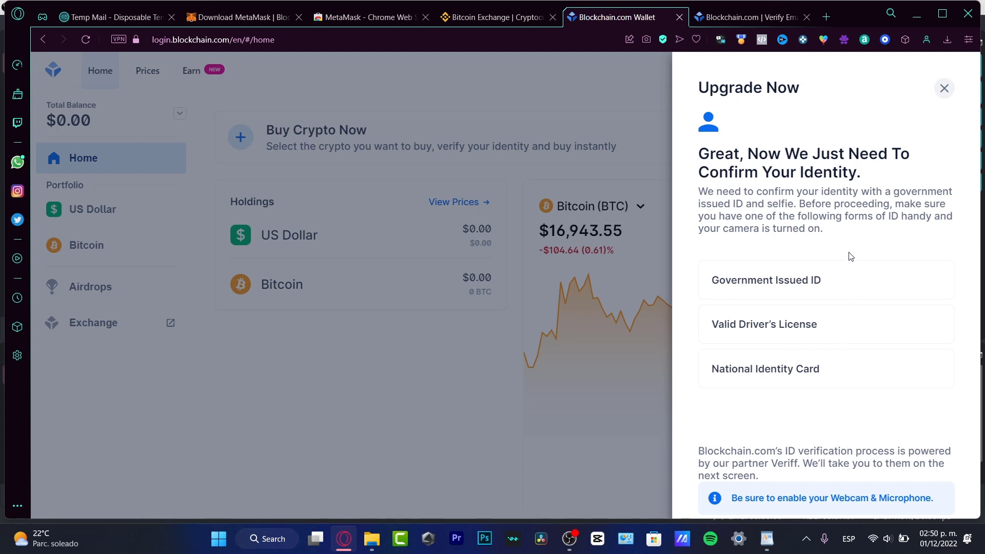
scroll(848, 319, "down", 2)
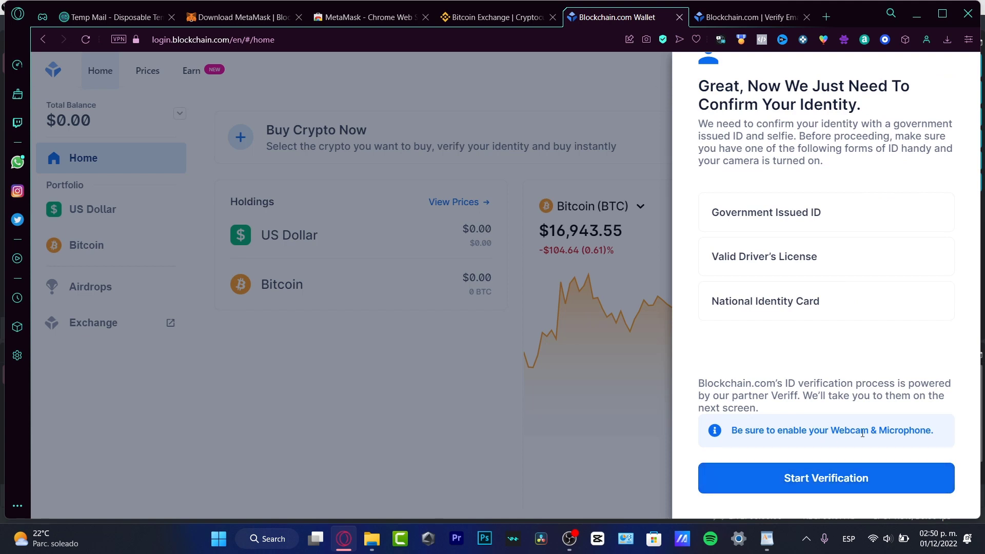
left_click(829, 485)
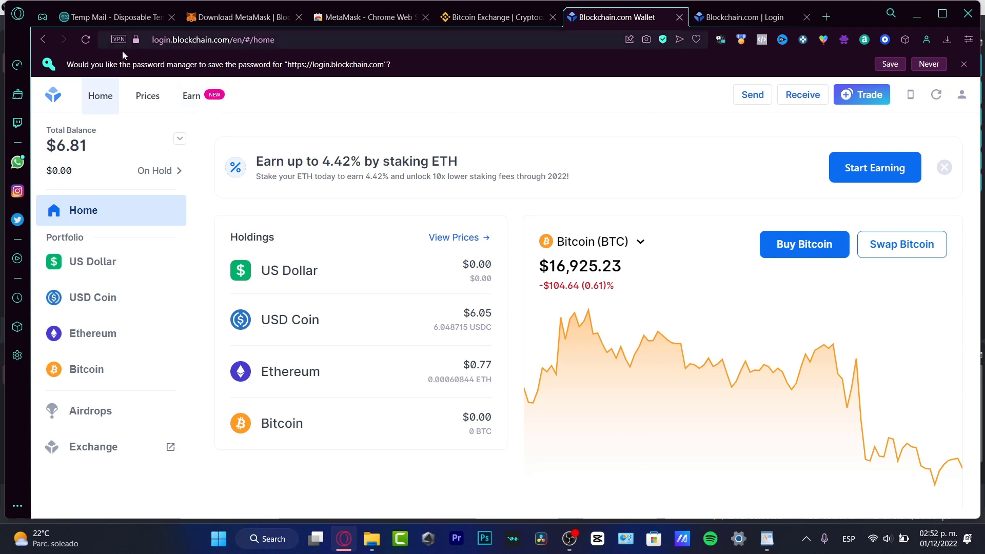
left_click(146, 102)
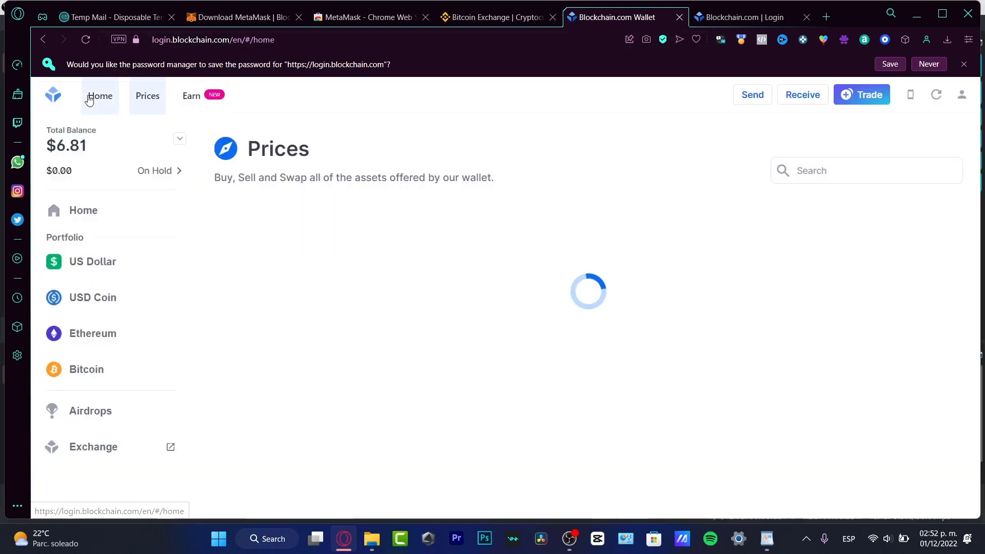
left_click(100, 95)
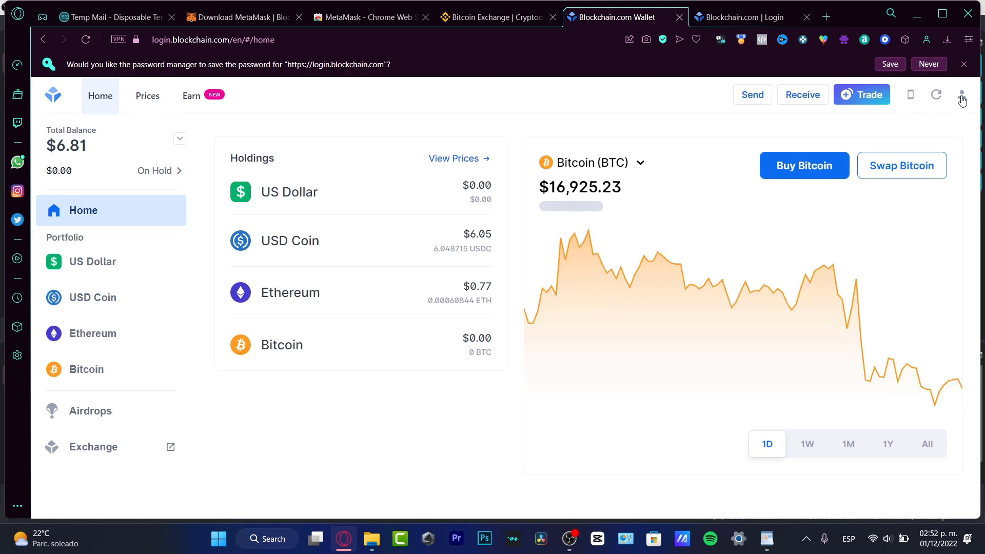
left_click(964, 63)
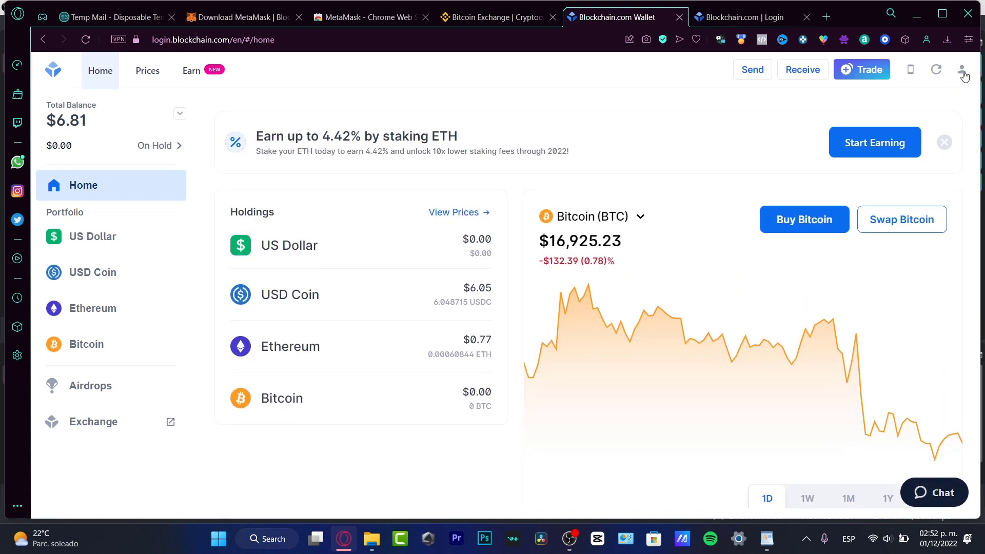
left_click(962, 71)
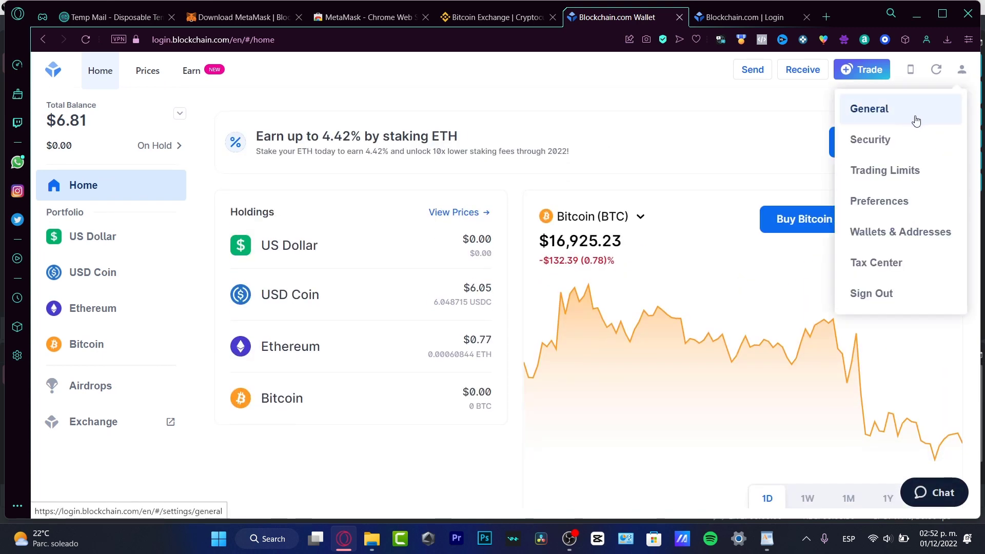
left_click(893, 110)
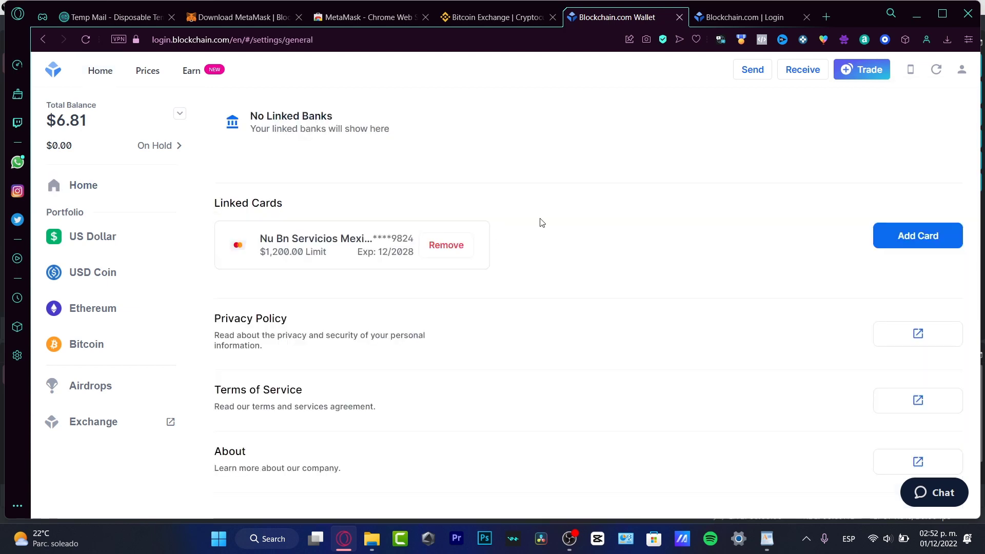
scroll(541, 223, "down", 1)
scroll(558, 301, "up", 5)
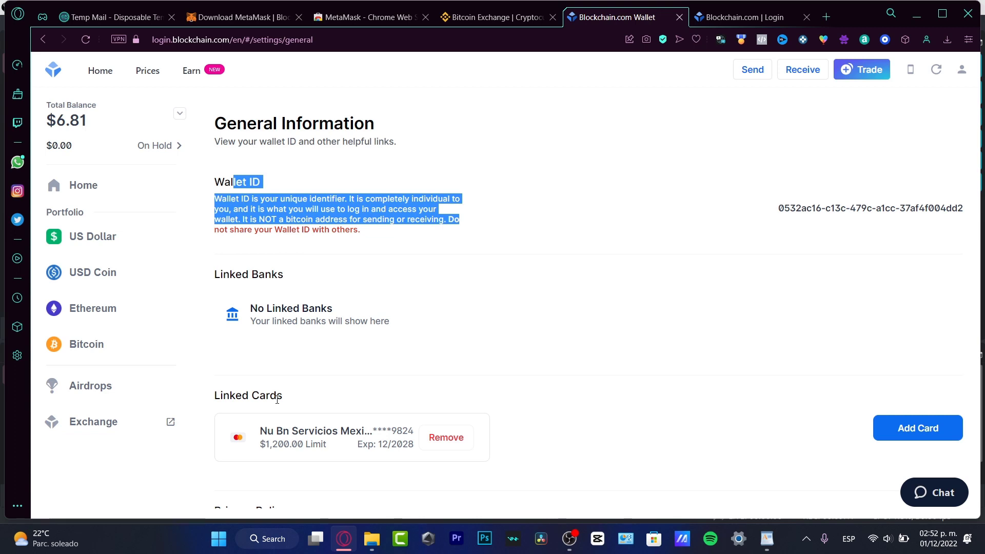
left_click(96, 178)
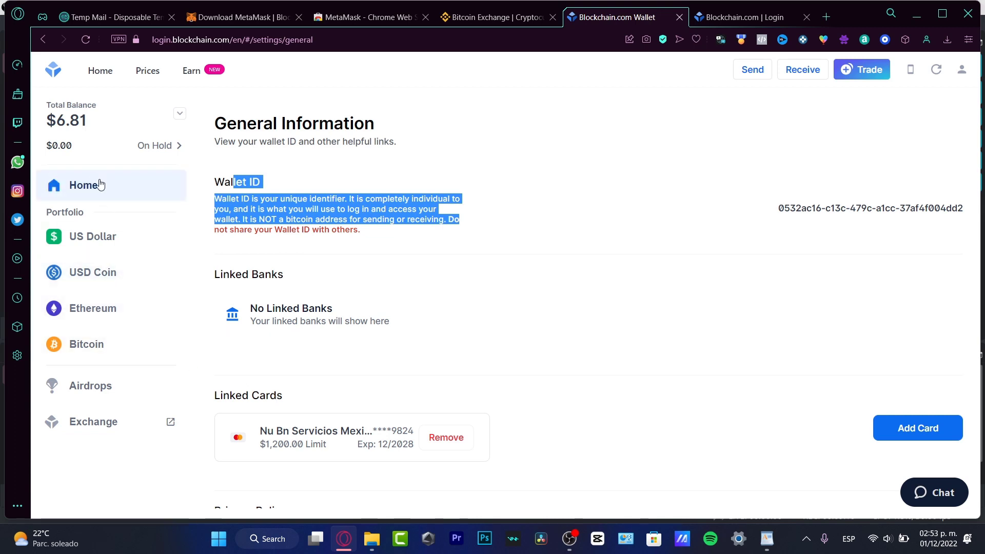
left_click(178, 115)
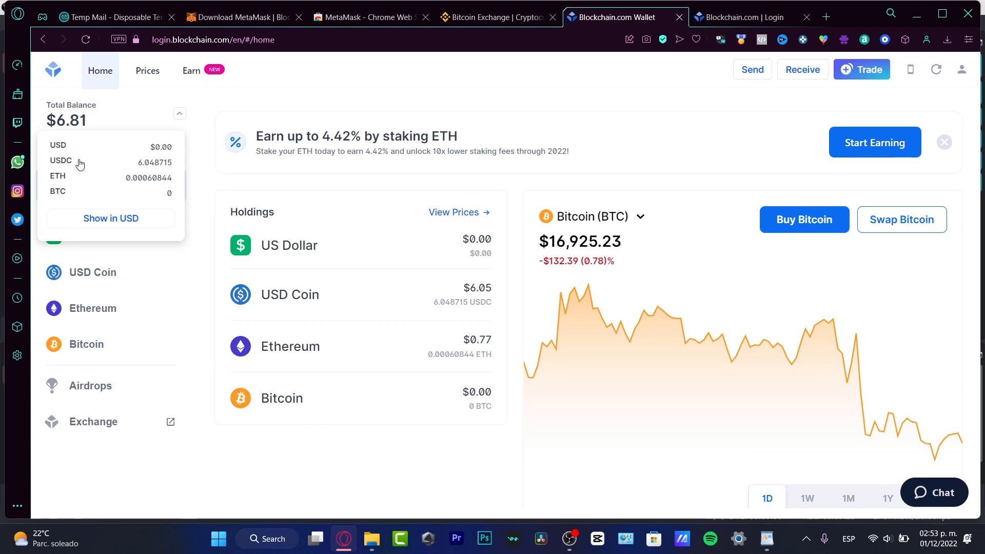
left_click(611, 136)
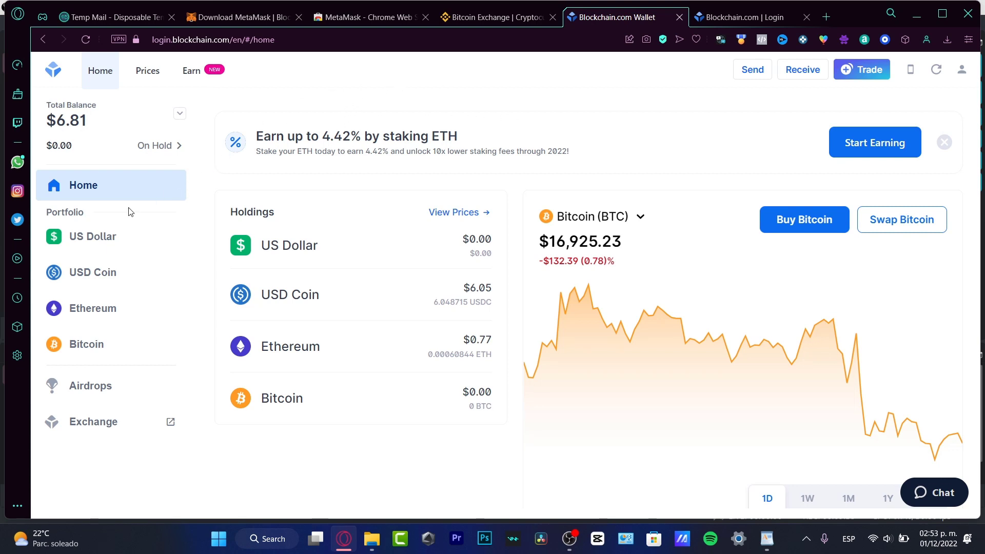
- Open the Prices list, highlight Cardano's $0.32 price, and start a crypto buy from the list
left_click(155, 81)
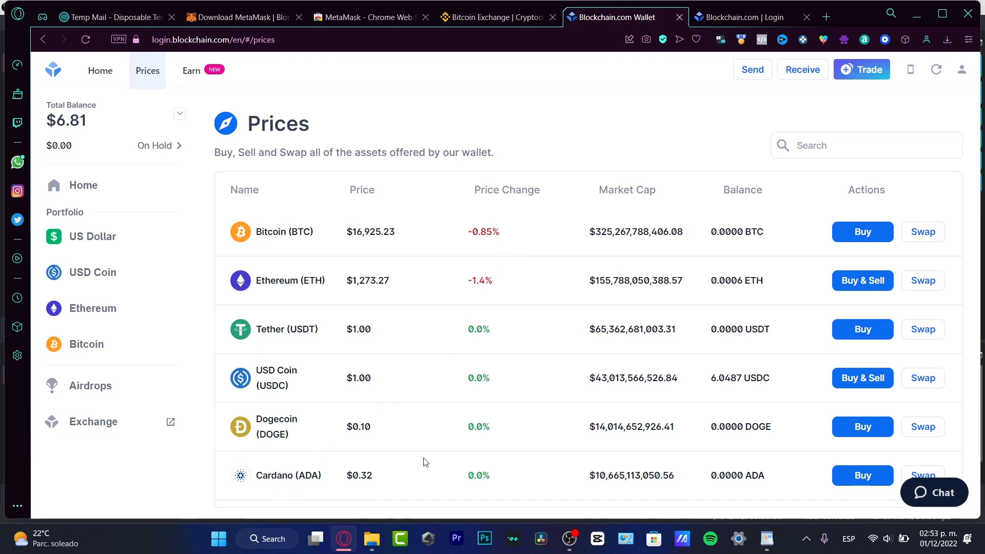
left_click_drag(373, 476, 346, 482)
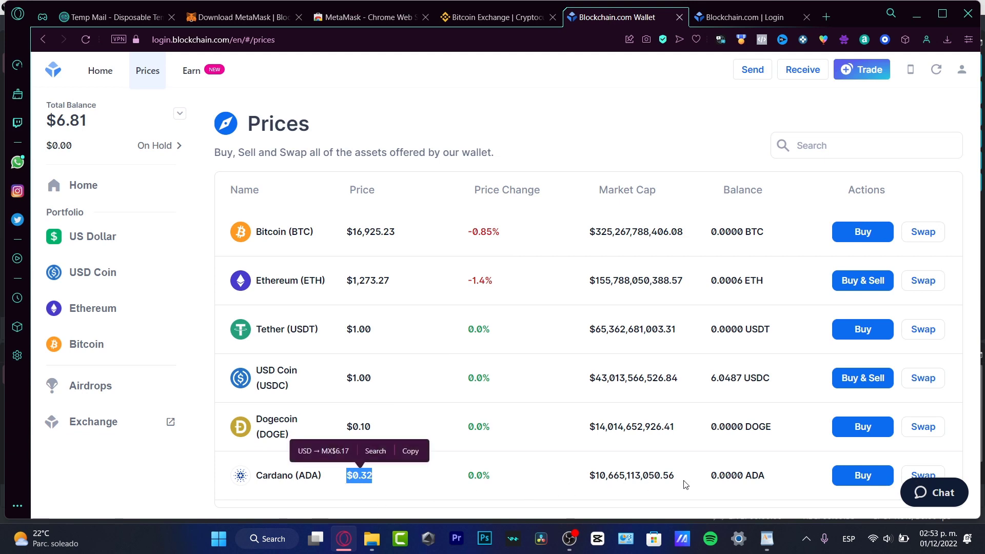
left_click(867, 475)
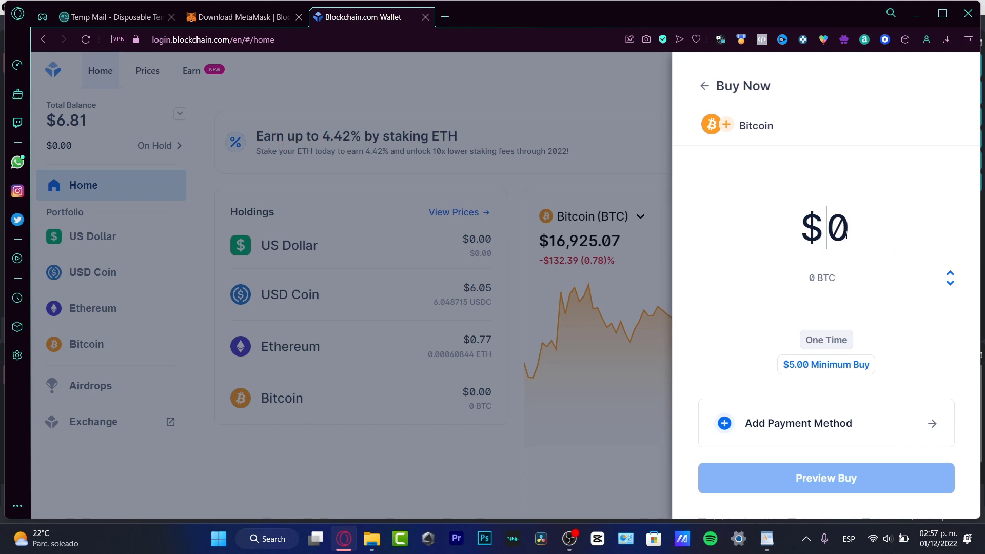
- Try $10, $4, then the $5 minimum Bitcoin amount, preview the buy, and close the panel
type("10")
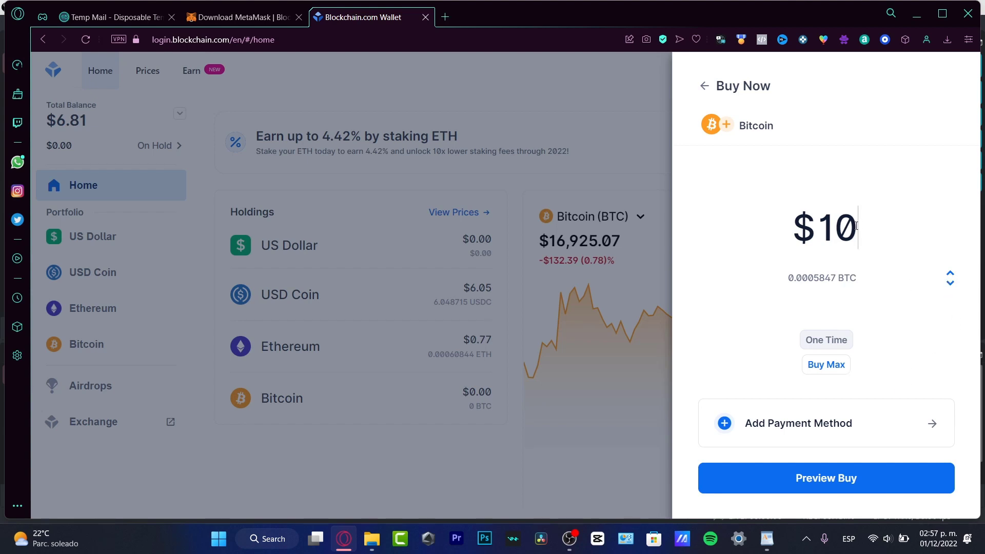
double_click(840, 228)
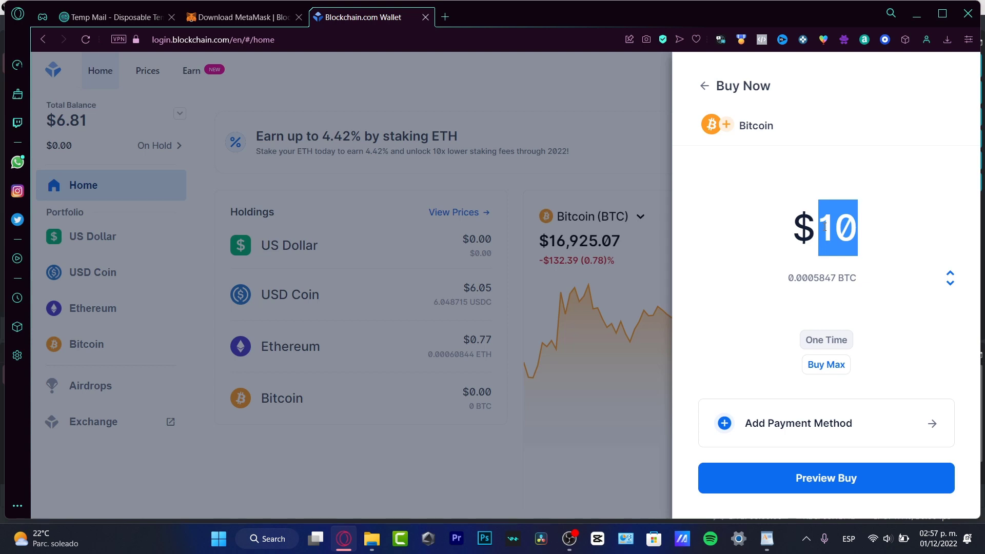
type("4")
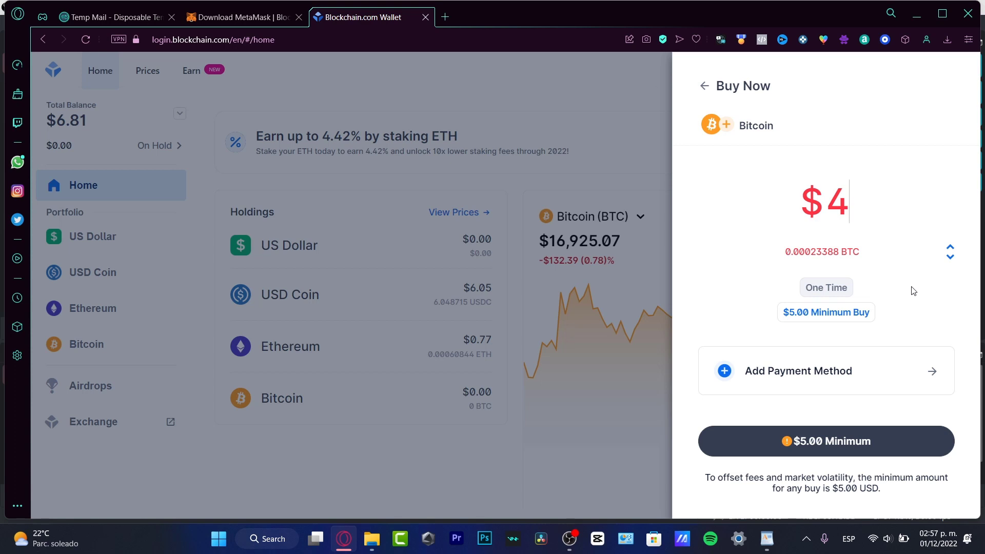
key("BackSpace")
type("5")
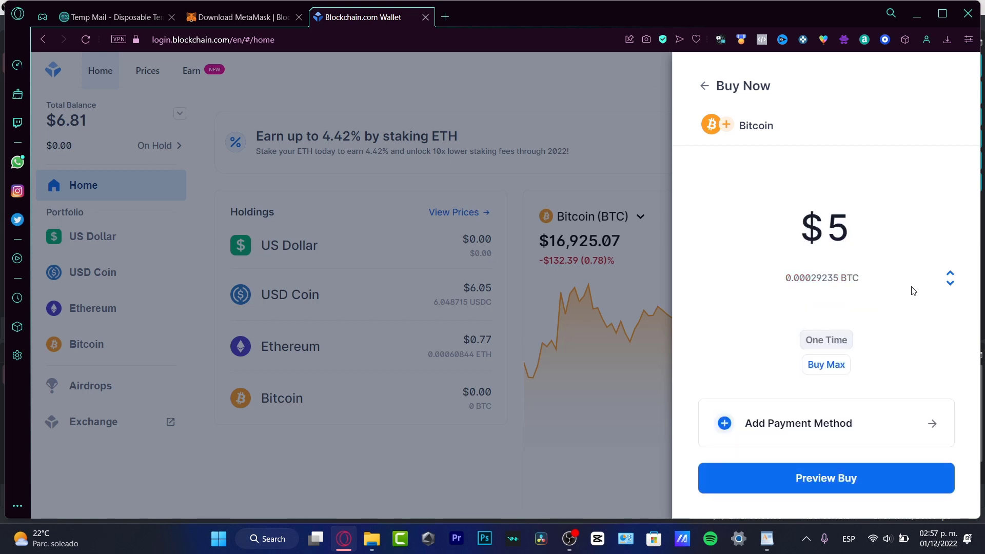
left_click(833, 435)
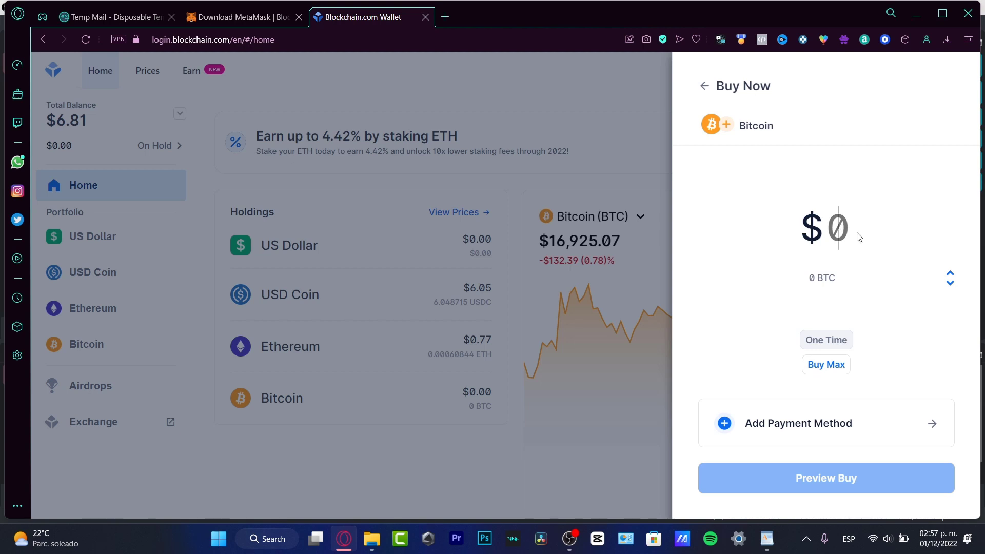
type("5")
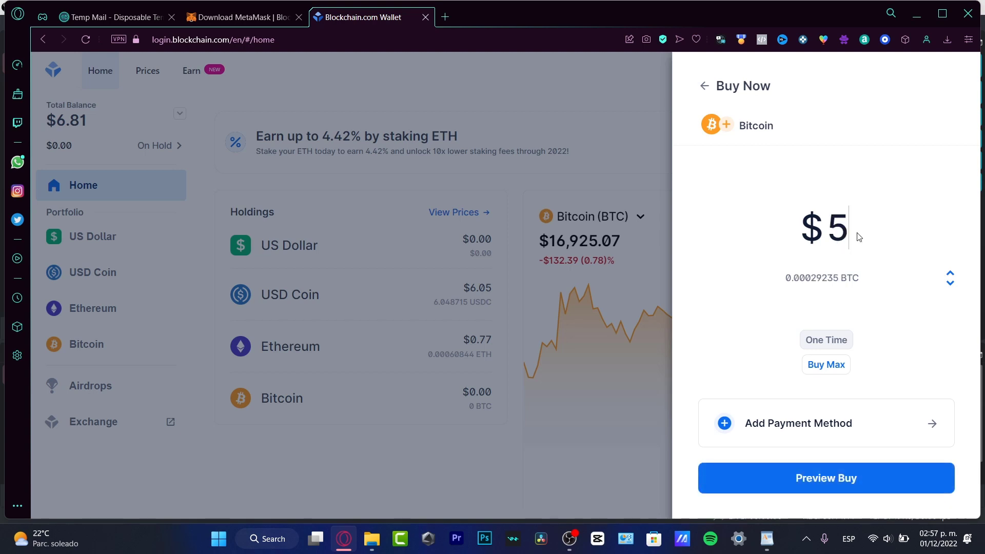
left_click(894, 487)
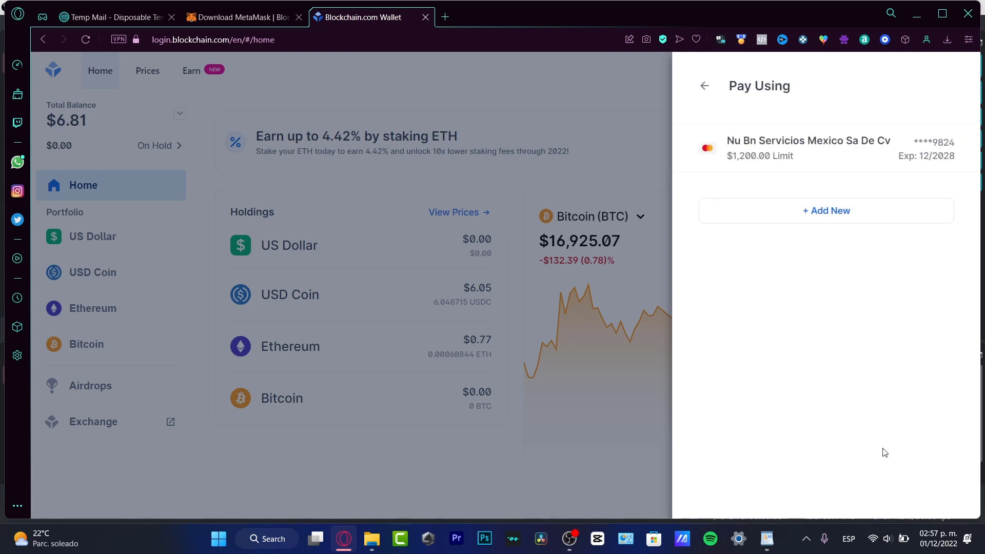
left_click(530, 134)
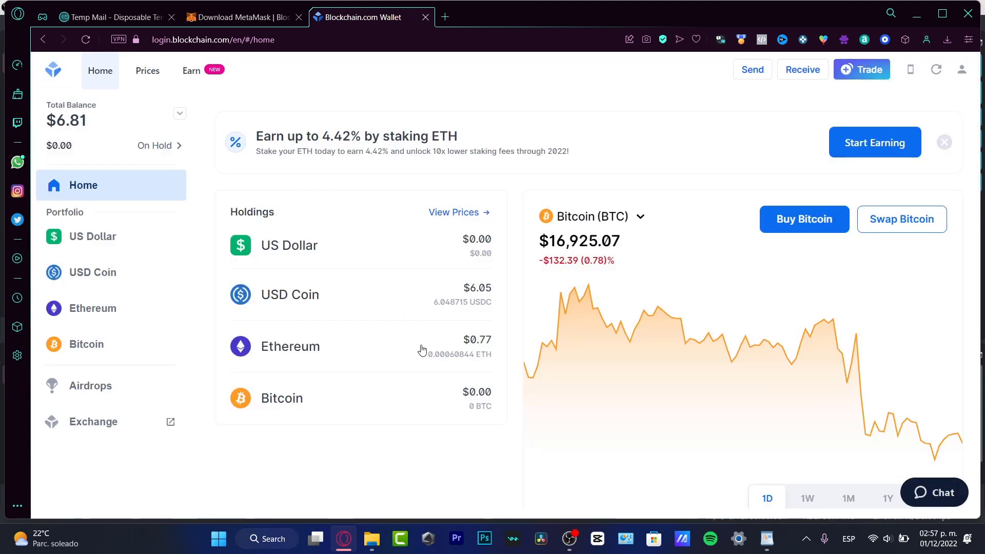
- Open the USD Coin page and check the $6.05 USDC balance accounts and total balance breakdown
left_click(351, 314)
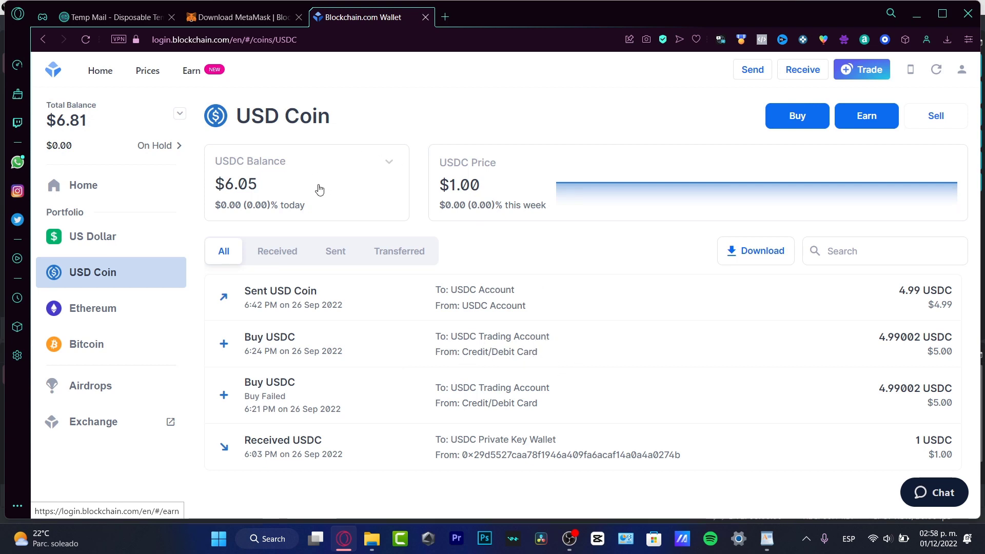
left_click(288, 193)
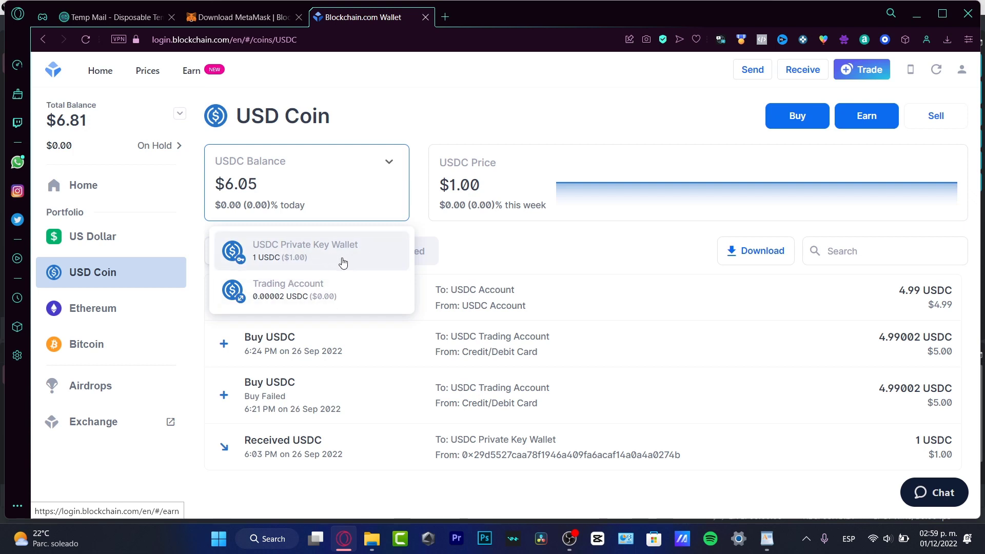
left_click(389, 162)
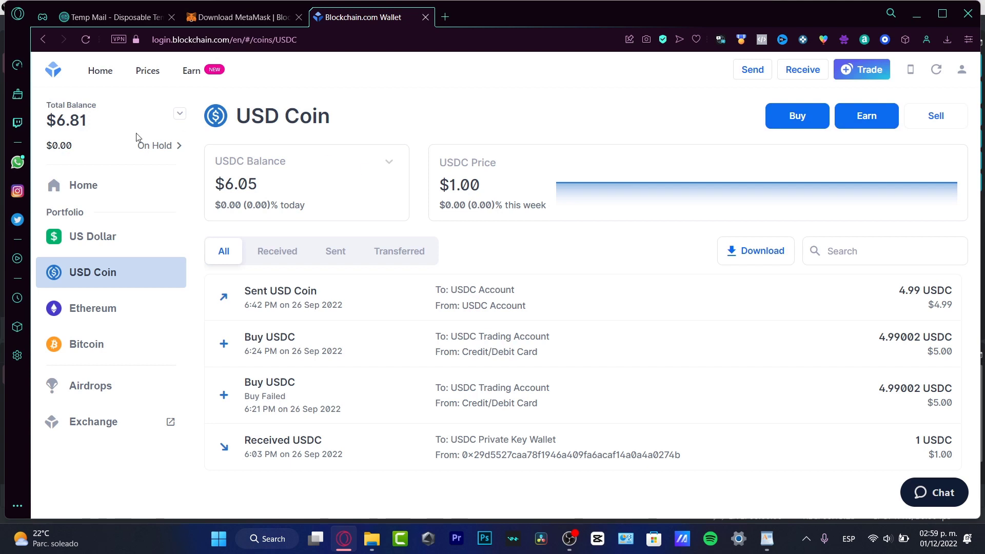
left_click(180, 112)
left_click(390, 77)
mouse_move(666, 169)
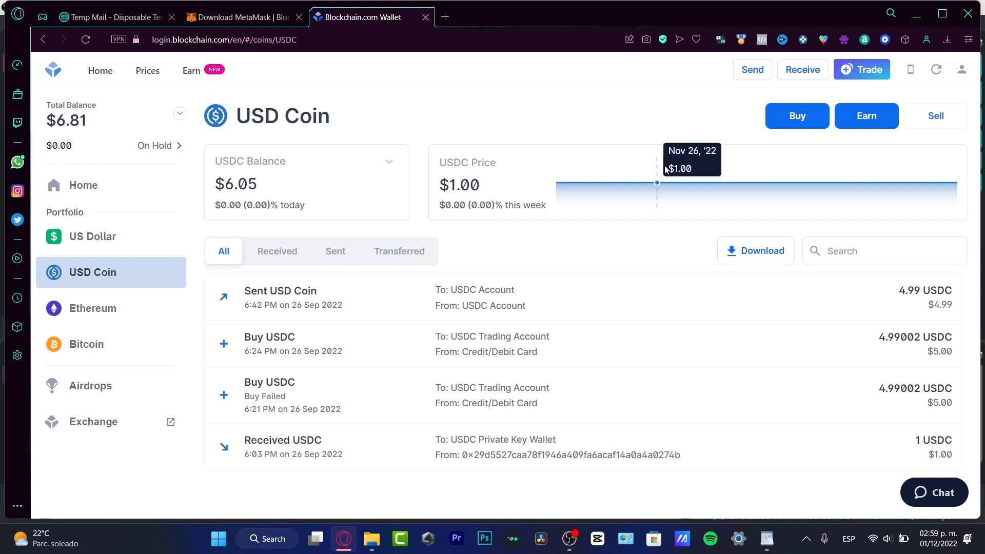
- Dismiss the Send Crypto panel and show the Trade shortcuts: Buy, Sell, Swap, Deposit, Withdraw
left_click(751, 70)
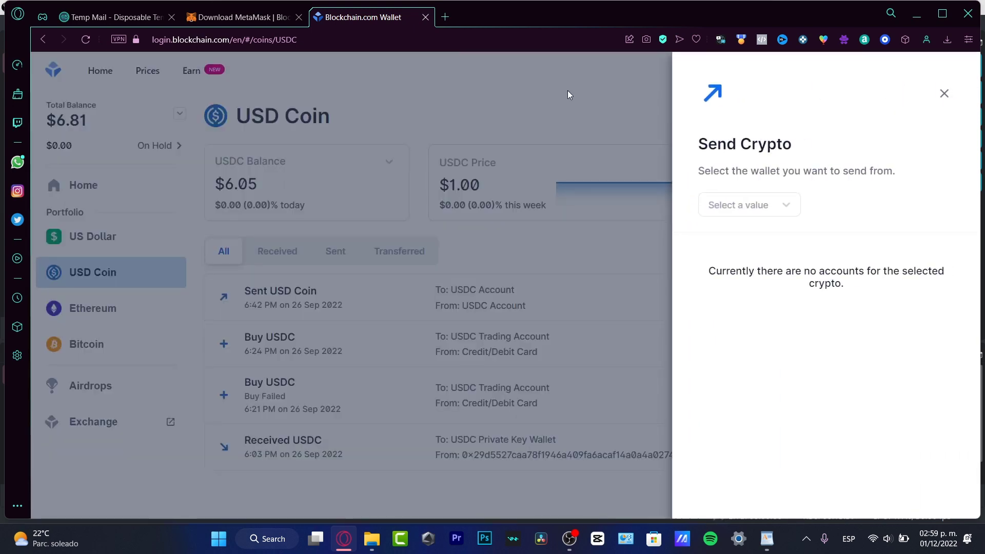
left_click(568, 90)
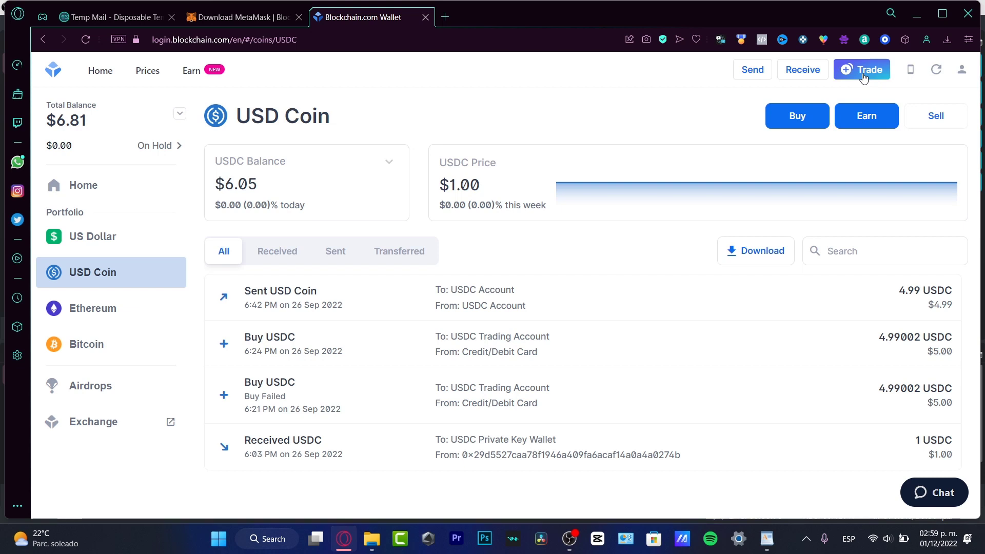
left_click(864, 76)
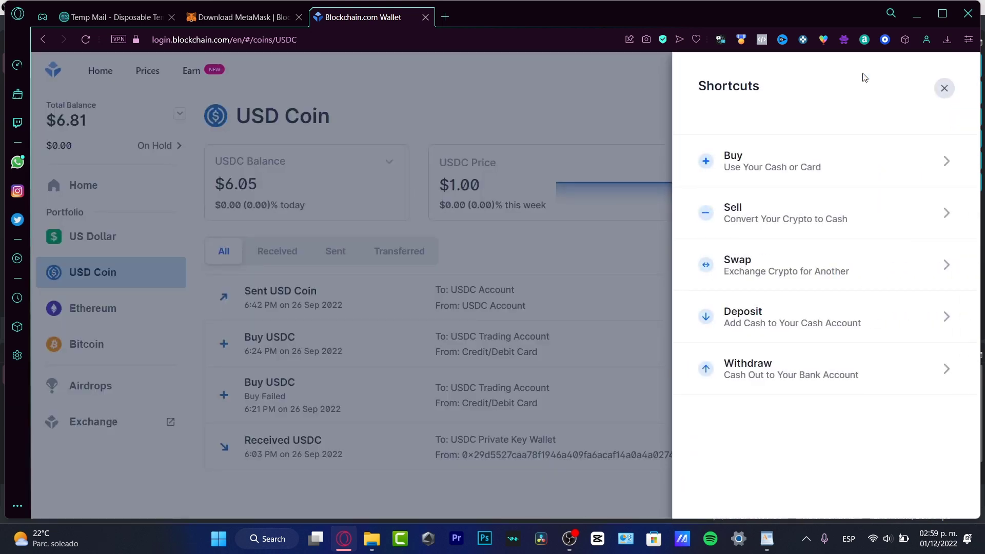